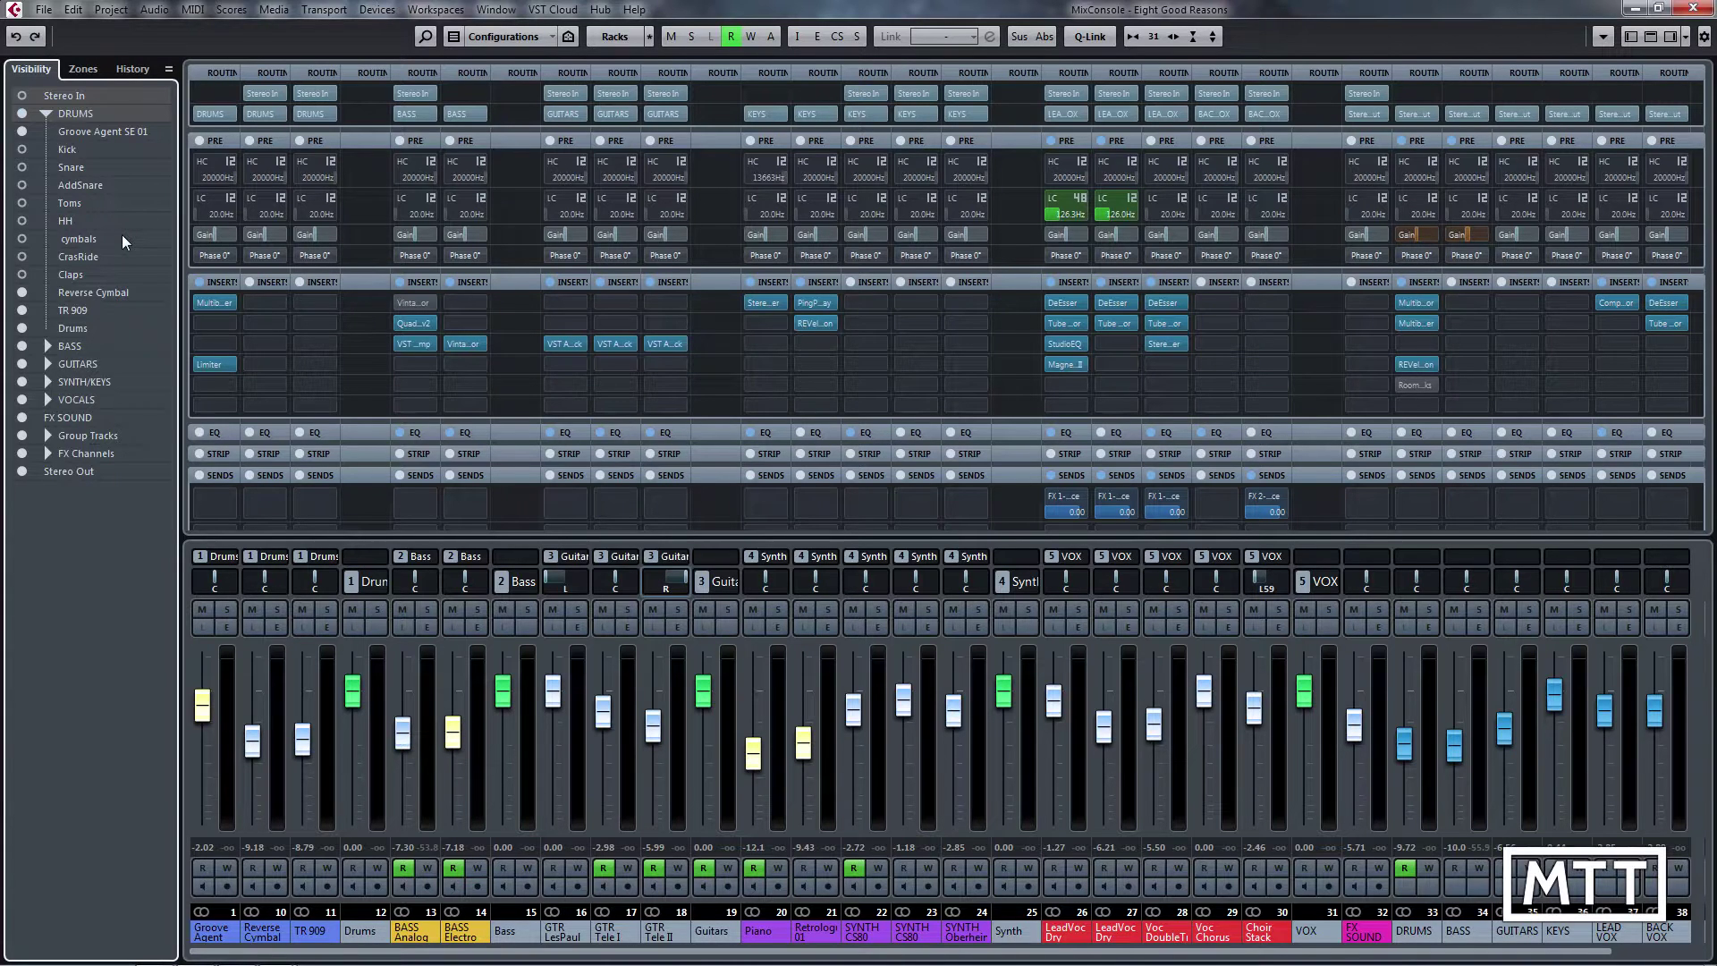
Show the mixer history, turn off global Read, and raise the Piano volume to -6.65.
{"action": "left_click", "coordinate": [134, 77]}
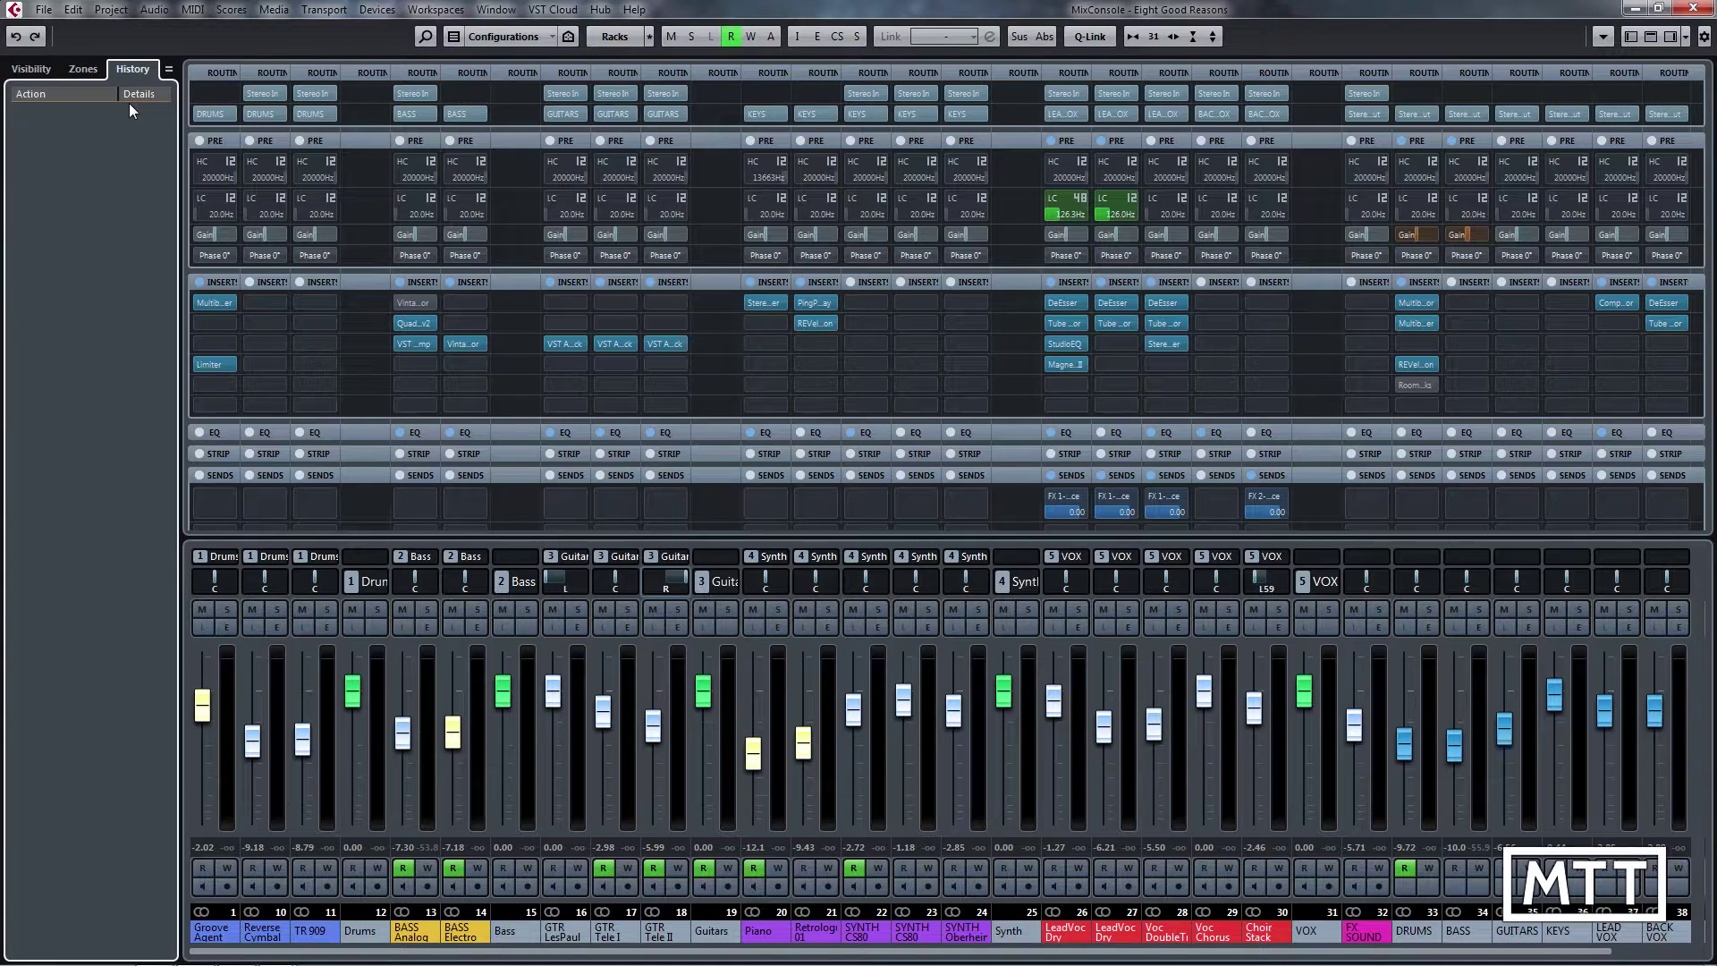
{"action": "left_click", "coordinate": [732, 39]}
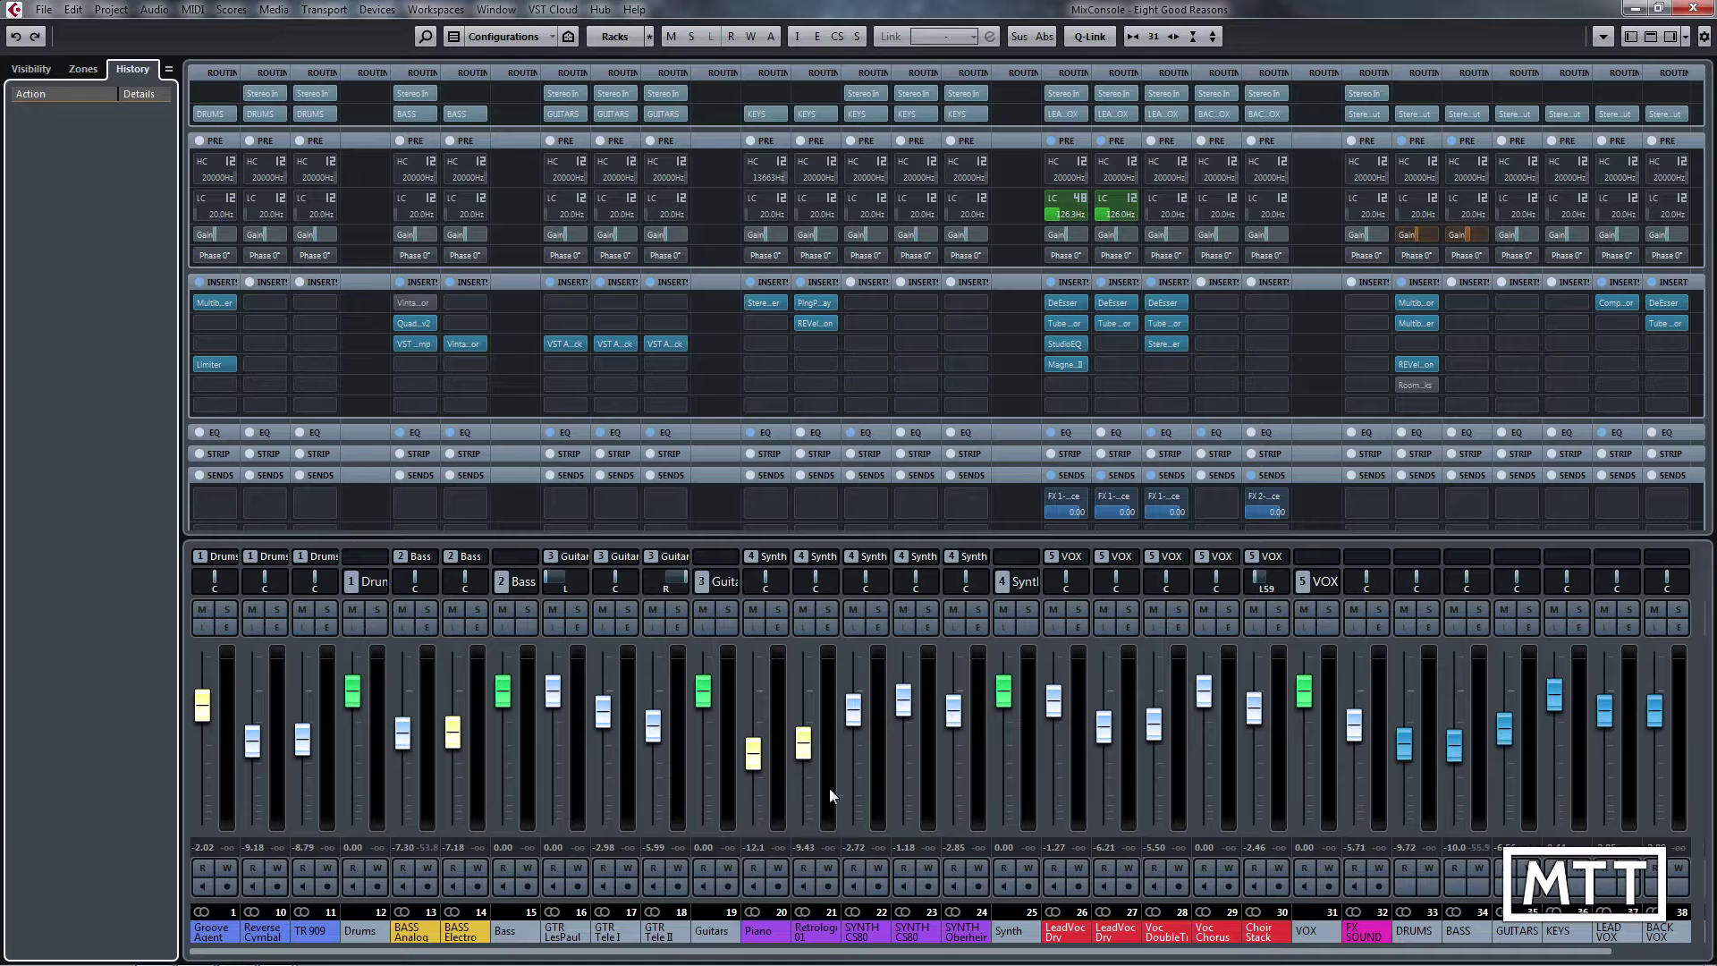
{"action": "left_click_drag", "start_coordinate": [753, 753], "coordinate": [794, 714]}
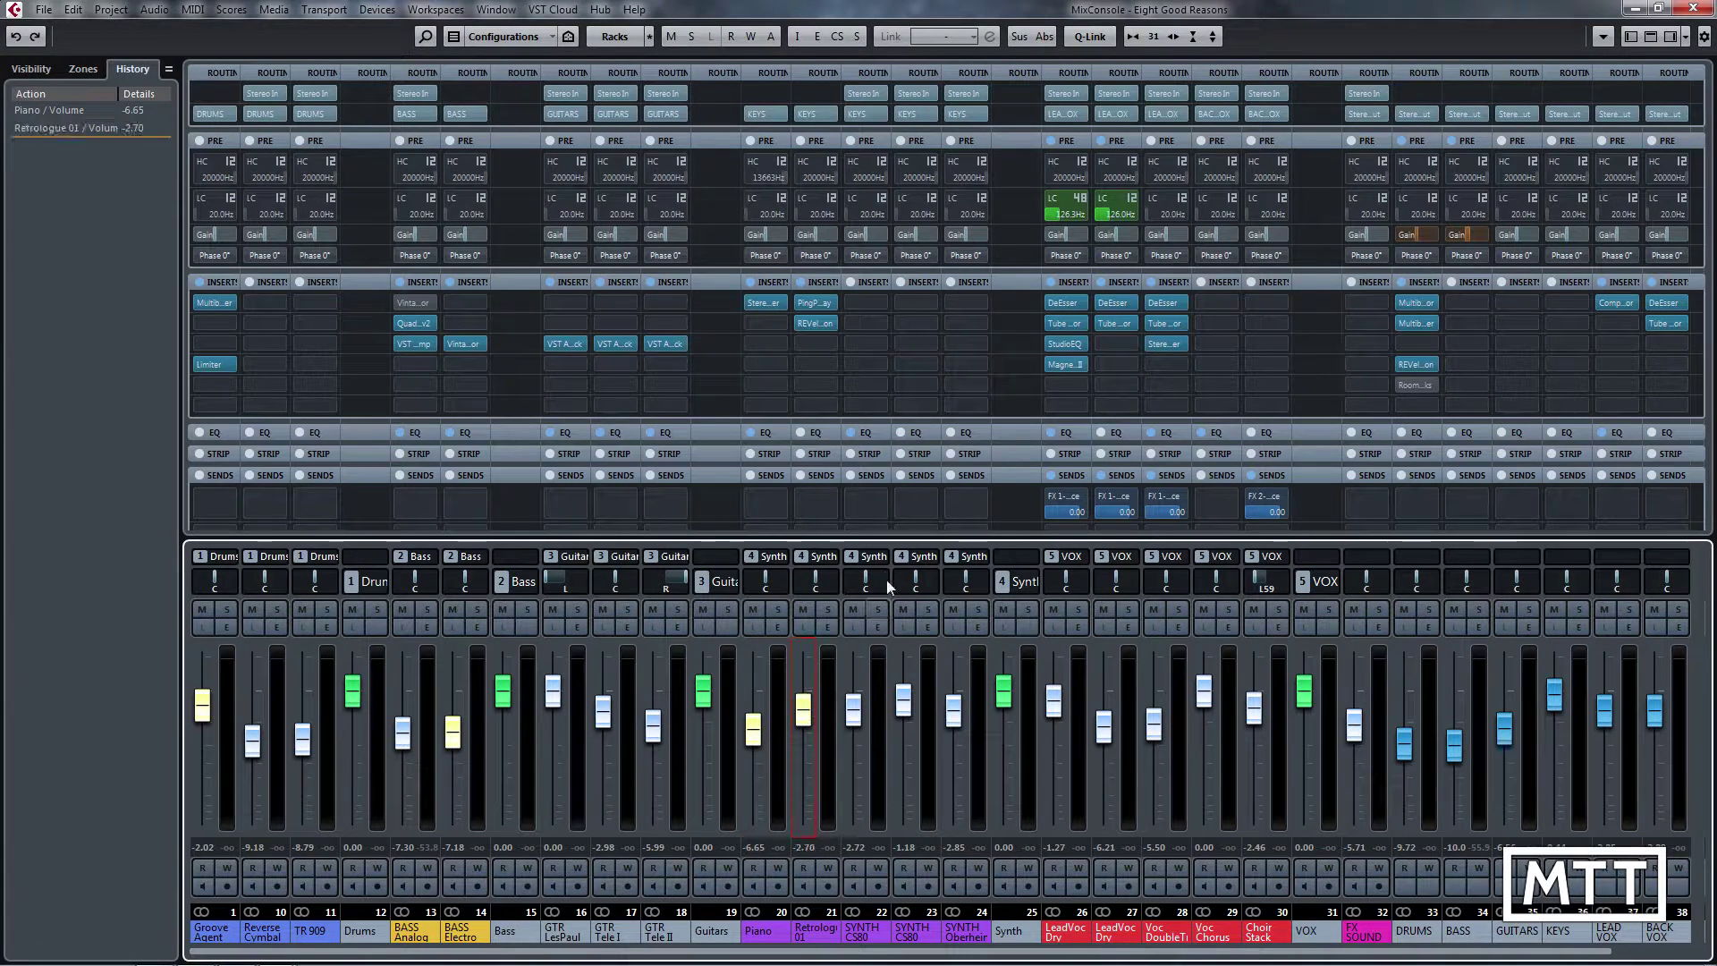
Raise the PingPongDelay Feedback on Retrologue 01 to 26.7.
{"action": "left_click", "coordinate": [826, 304]}
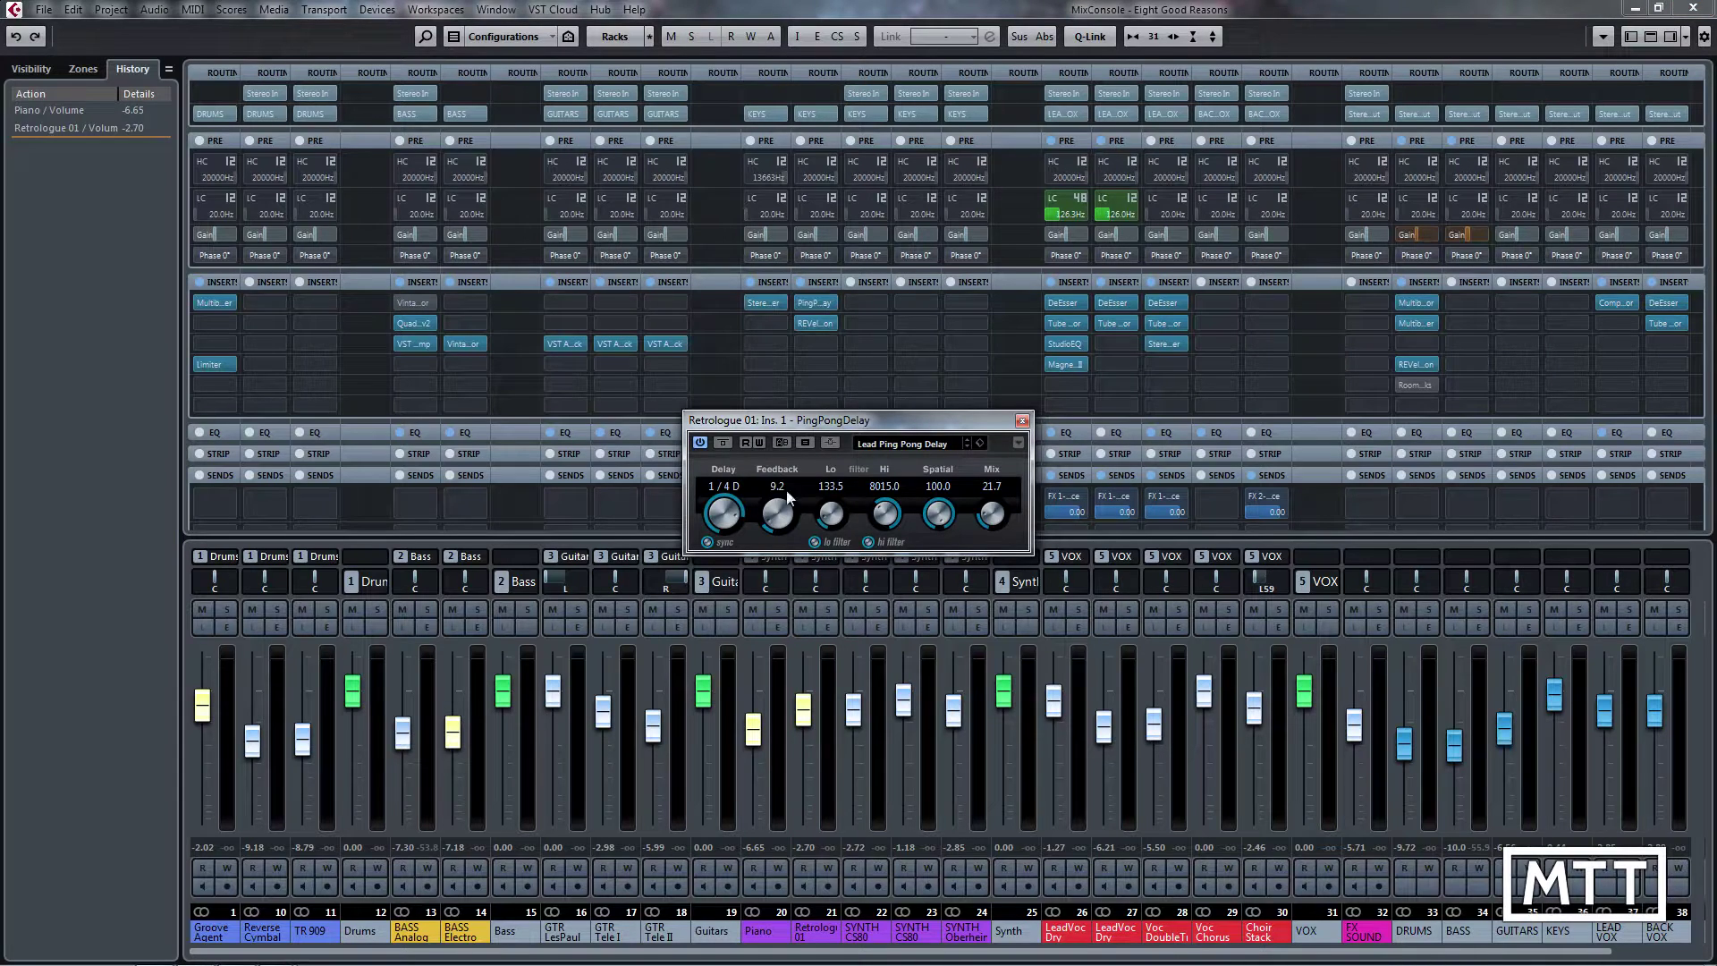
{"action": "left_click_drag", "start_coordinate": [786, 517], "coordinate": [887, 541]}
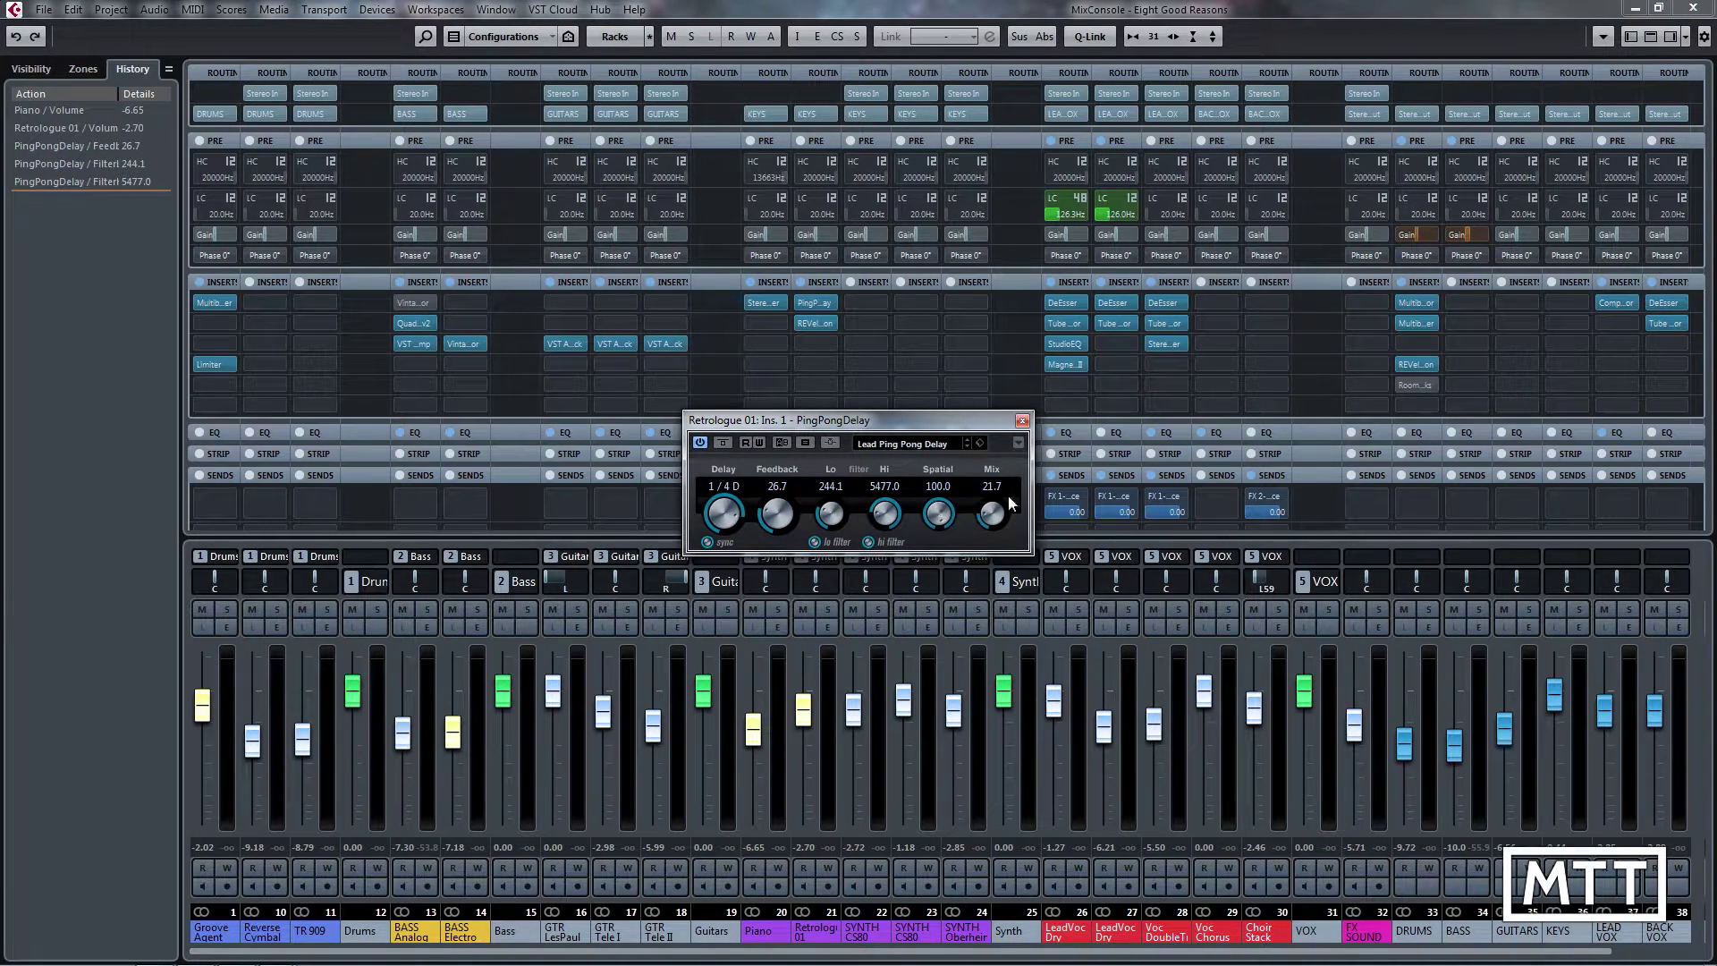
{"action": "left_click", "coordinate": [104, 289]}
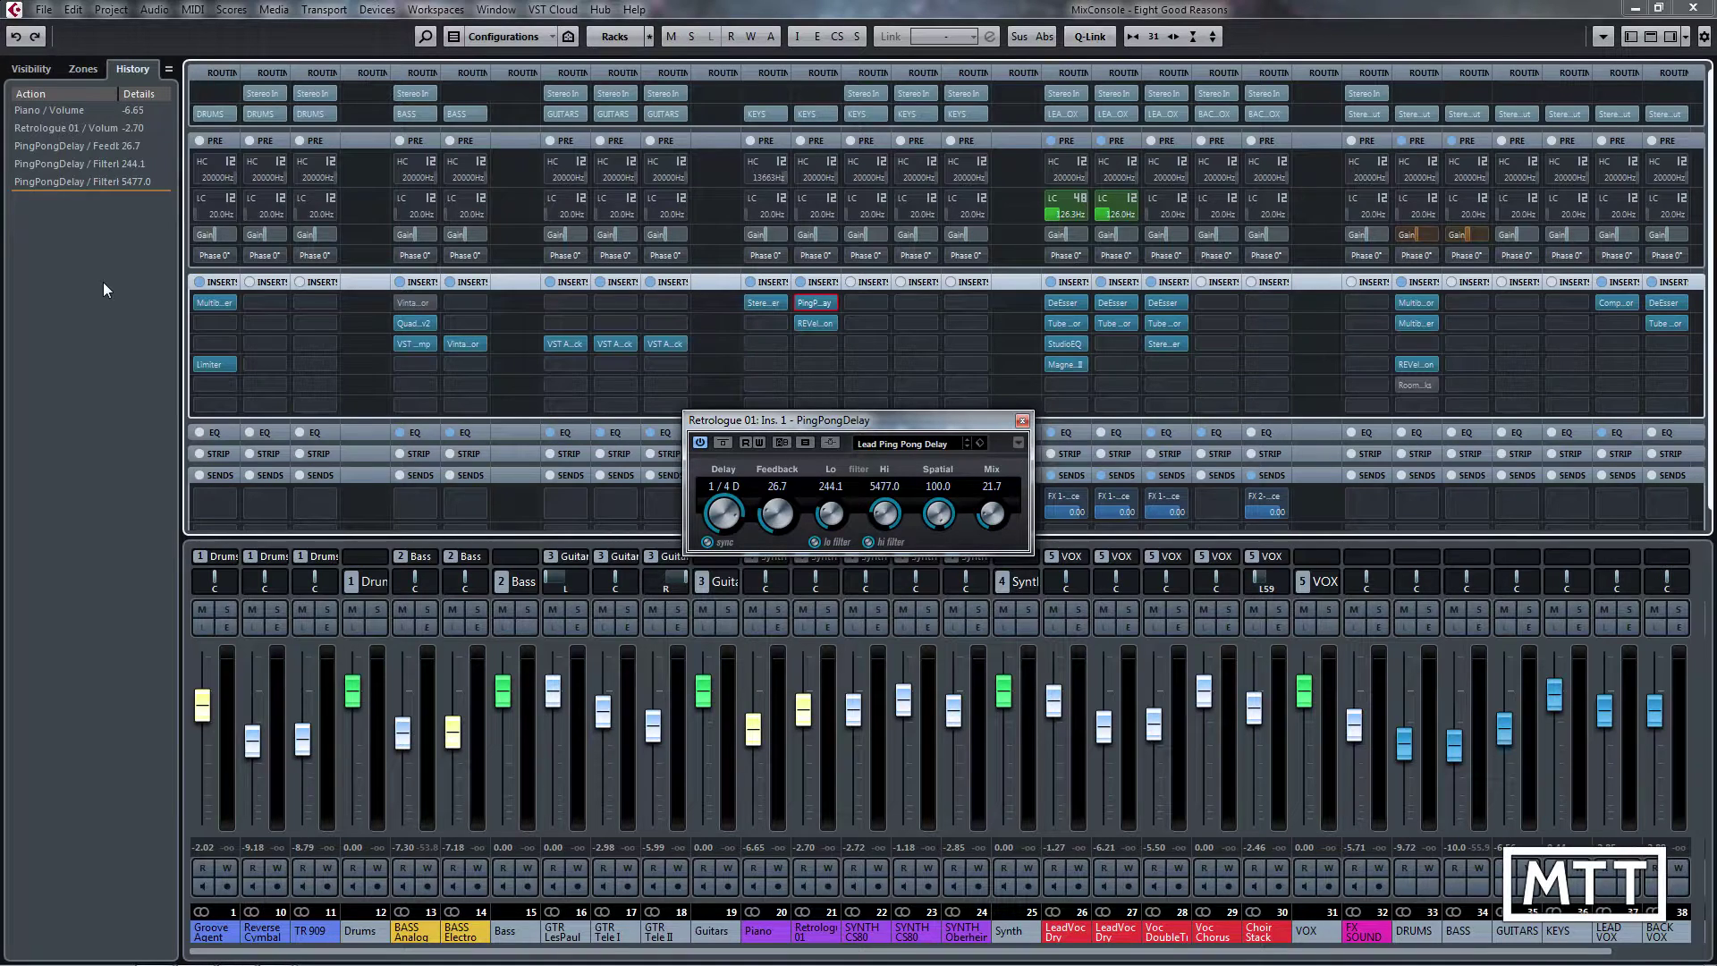
Undo two more mixer edits, then redo the full history so PingPongDelay Lo 244.1 and Hi 5477.0 return.
{"action": "key", "text": "ctrl+z"}
{"action": "key", "text": "ctrl+z"}
{"action": "key", "text": "ctrl+z"}
{"action": "key", "text": "ctrl+z"}
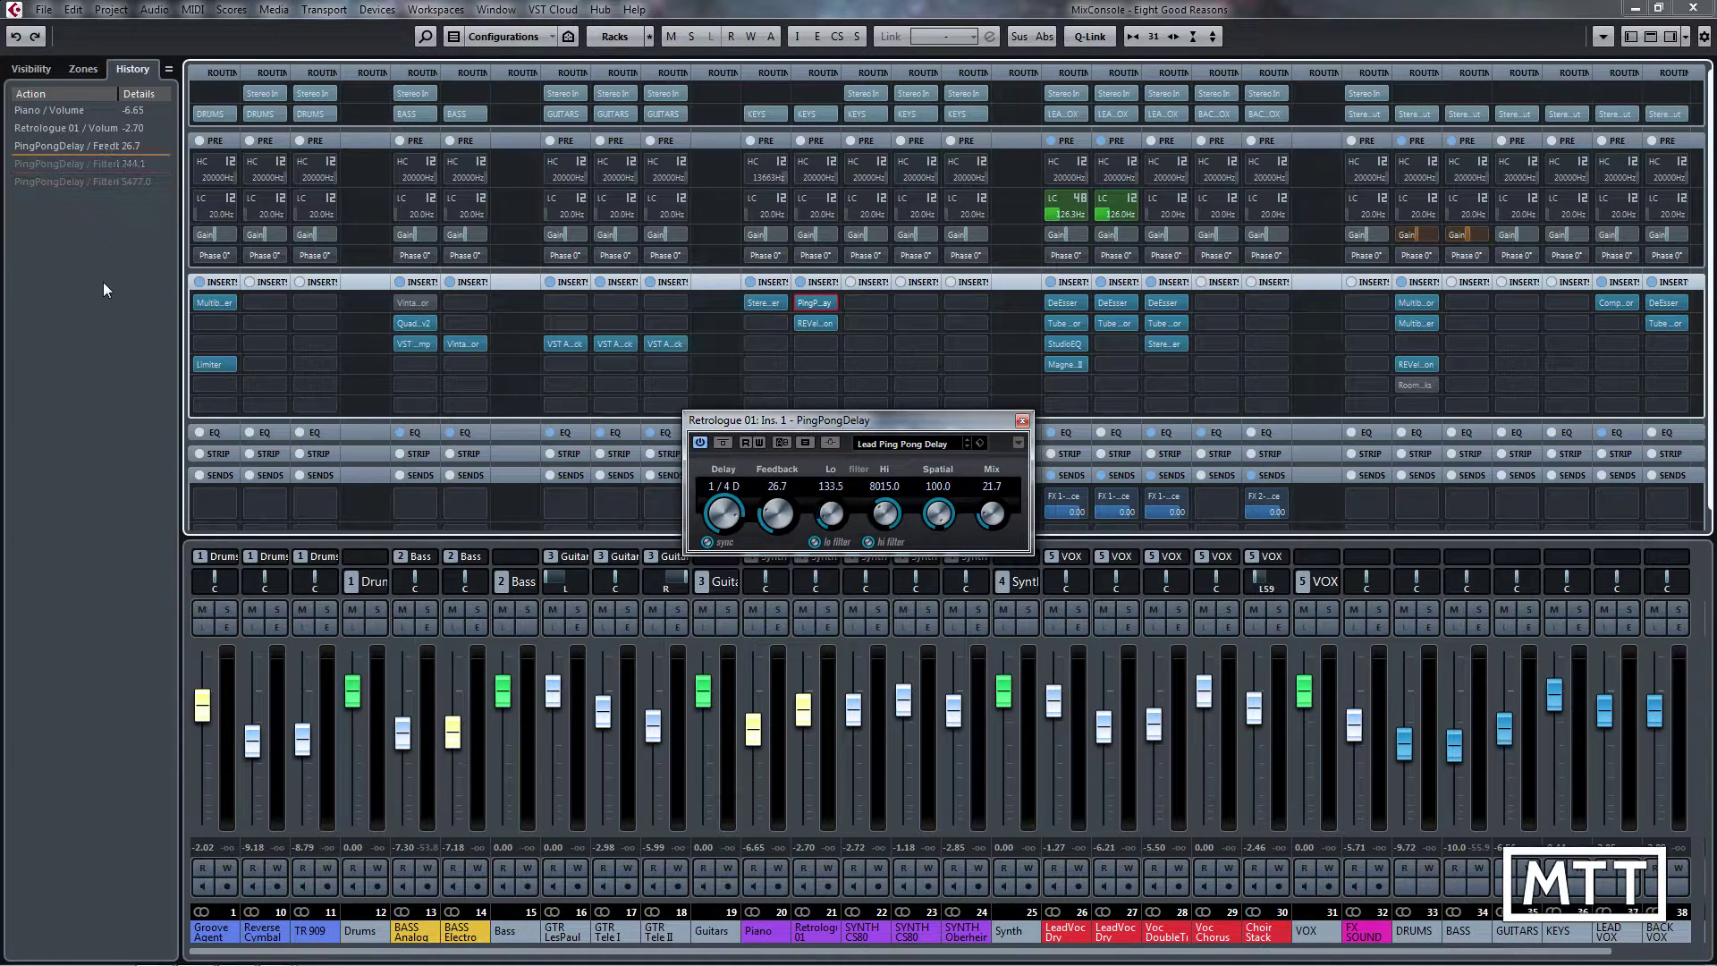
{"action": "key", "text": "ctrl+z"}
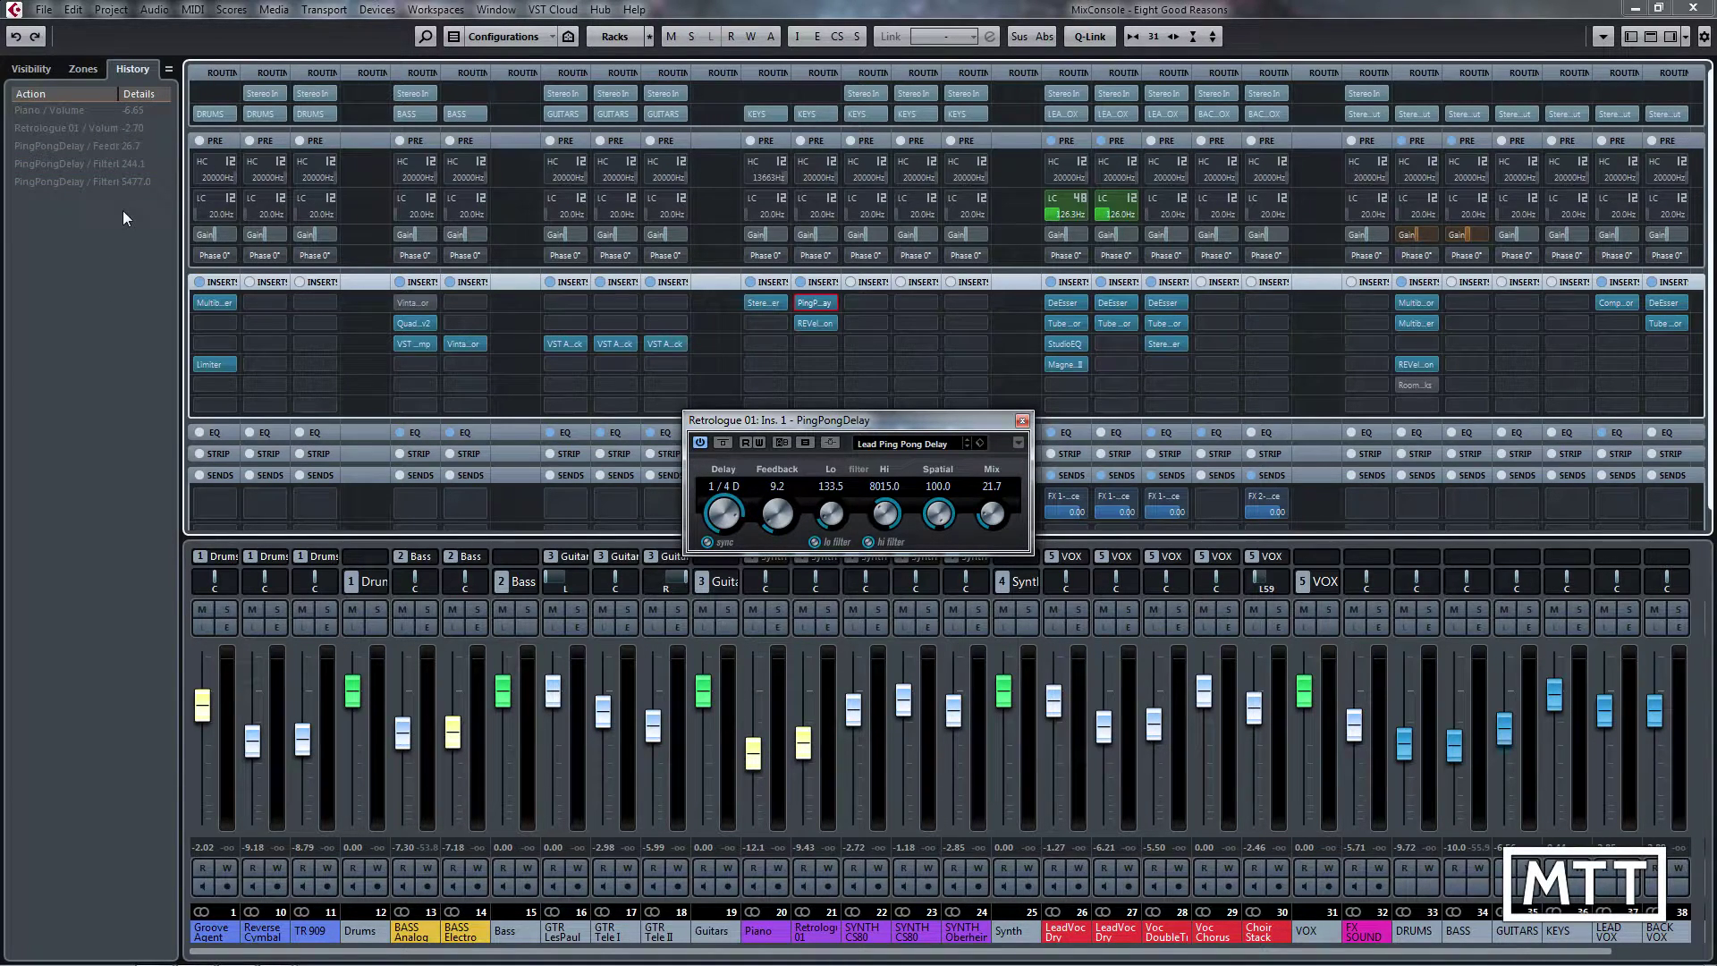
{"action": "mouse_move", "coordinate": [106, 102]}
{"action": "left_mouse_down"}
{"action": "mouse_move", "coordinate": [107, 200]}
{"action": "mouse_move", "coordinate": [115, 110]}
{"action": "left_mouse_up"}
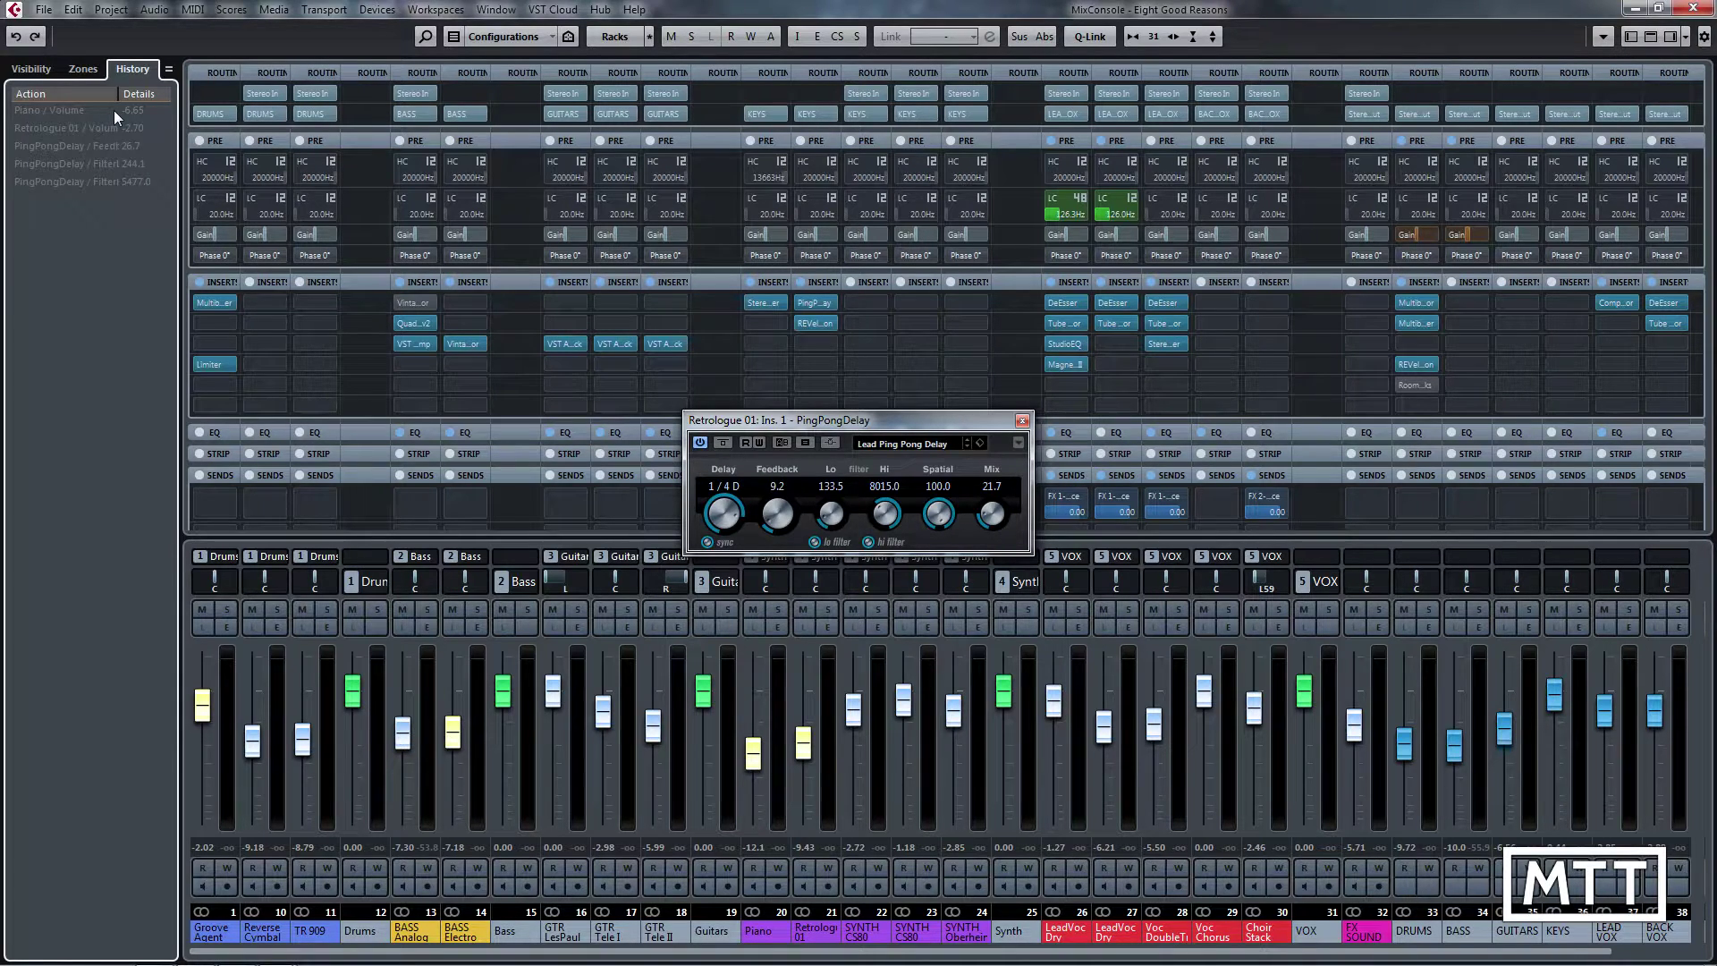
{"action": "left_click_drag", "start_coordinate": [115, 107], "coordinate": [111, 190]}
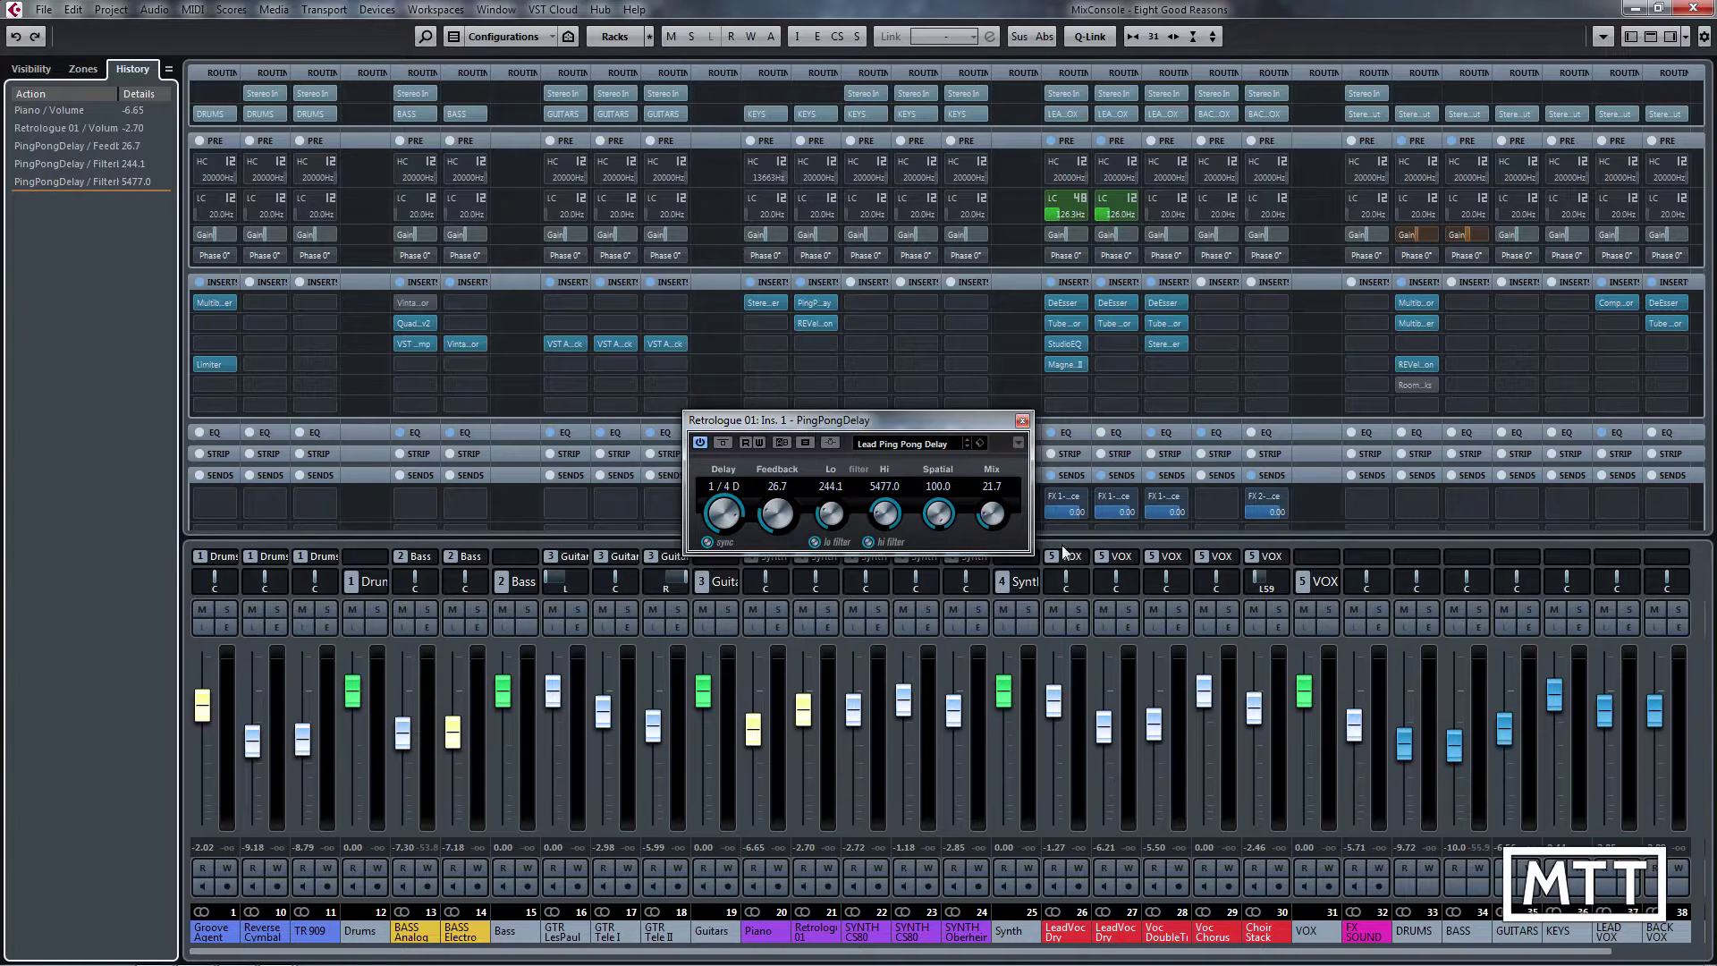
Close the PingPongDelay window and toggle the right and left mixer zones off and back on.
{"action": "left_click", "coordinate": [1022, 421]}
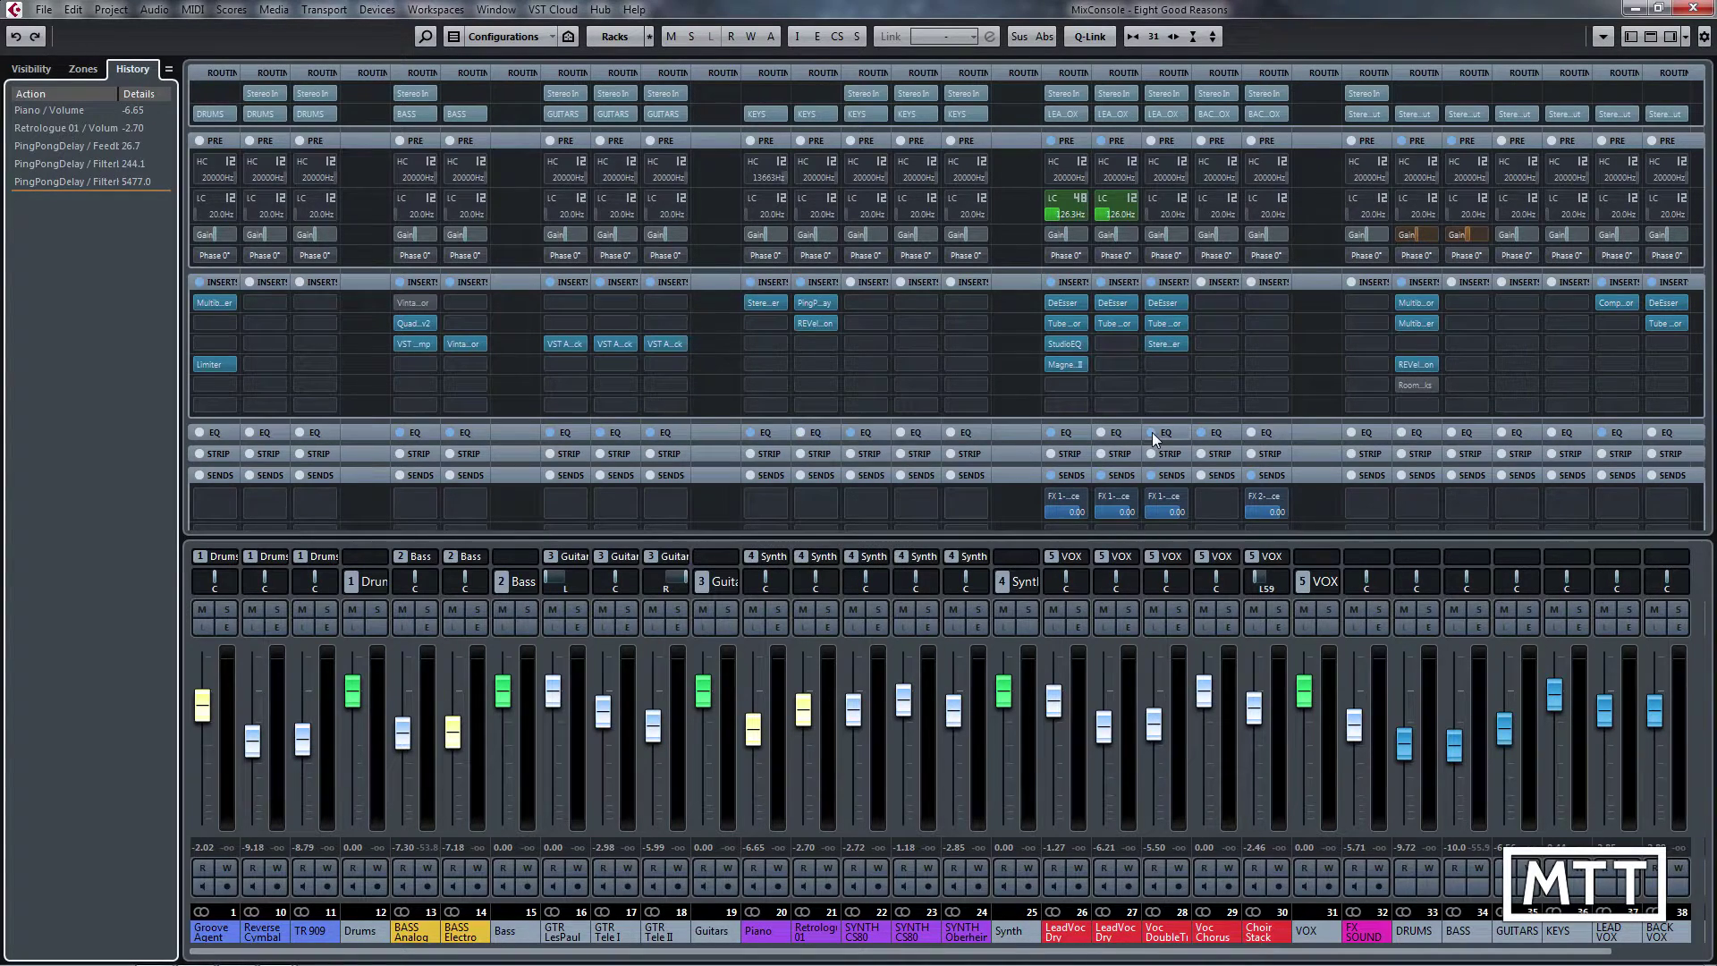
{"action": "left_click", "coordinate": [1669, 38]}
{"action": "left_click", "coordinate": [1670, 38]}
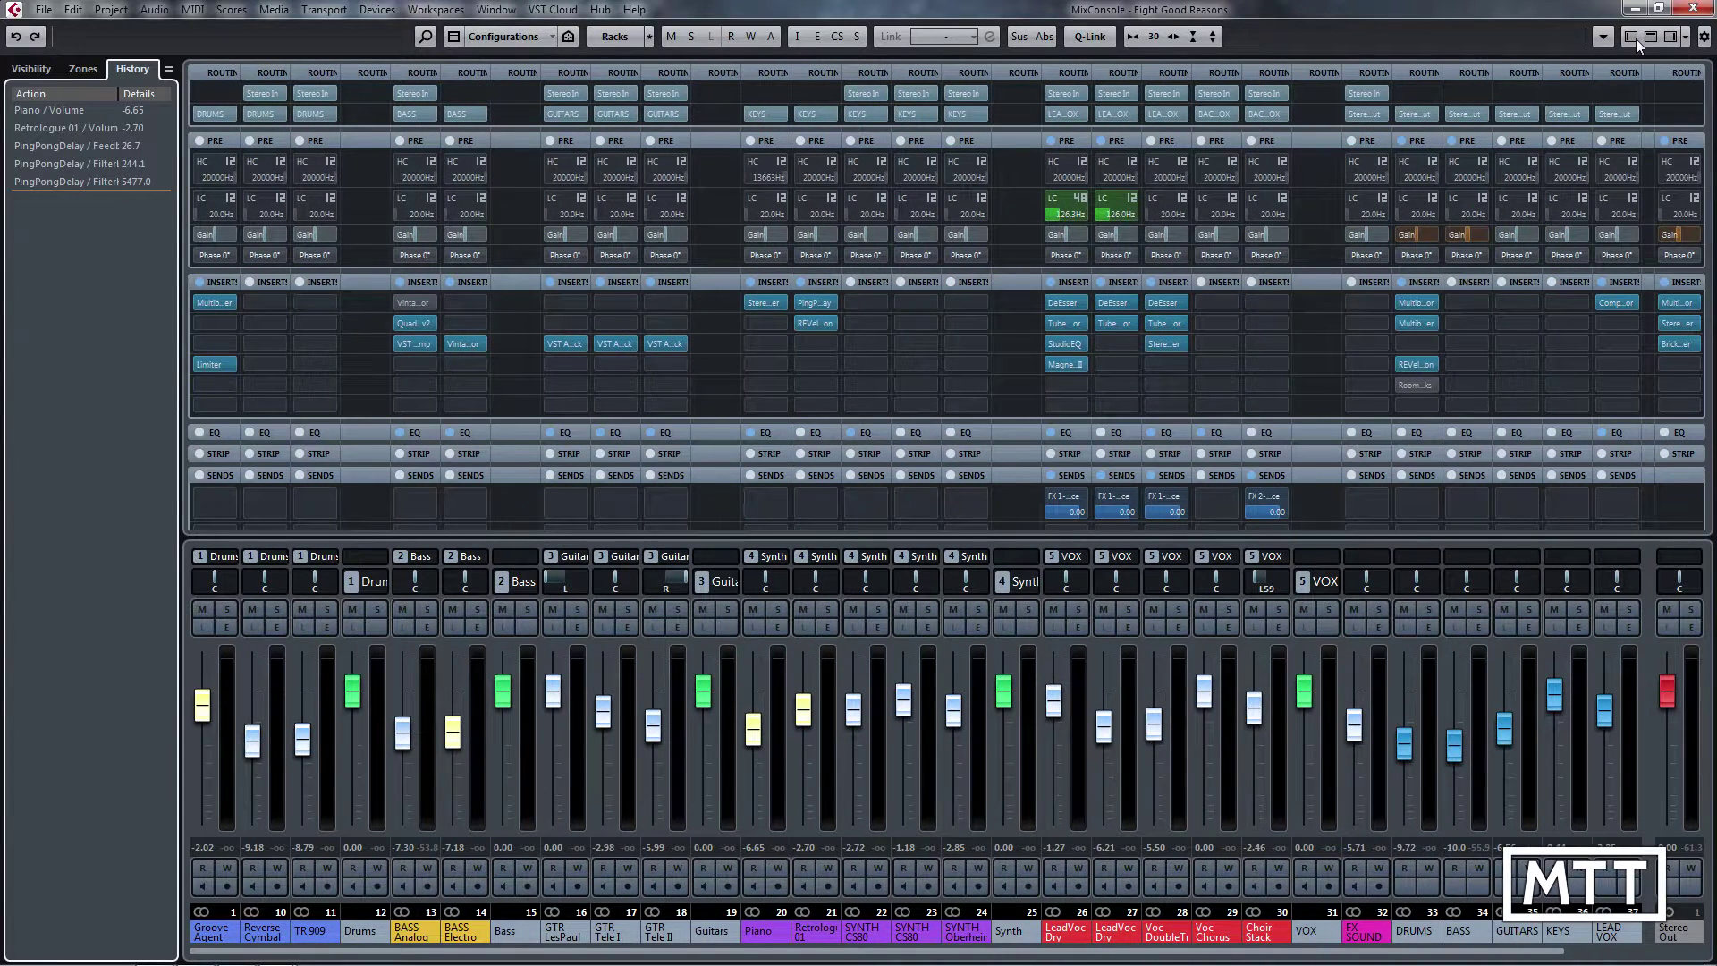
{"action": "left_click", "coordinate": [1633, 38]}
{"action": "left_click", "coordinate": [1634, 39]}
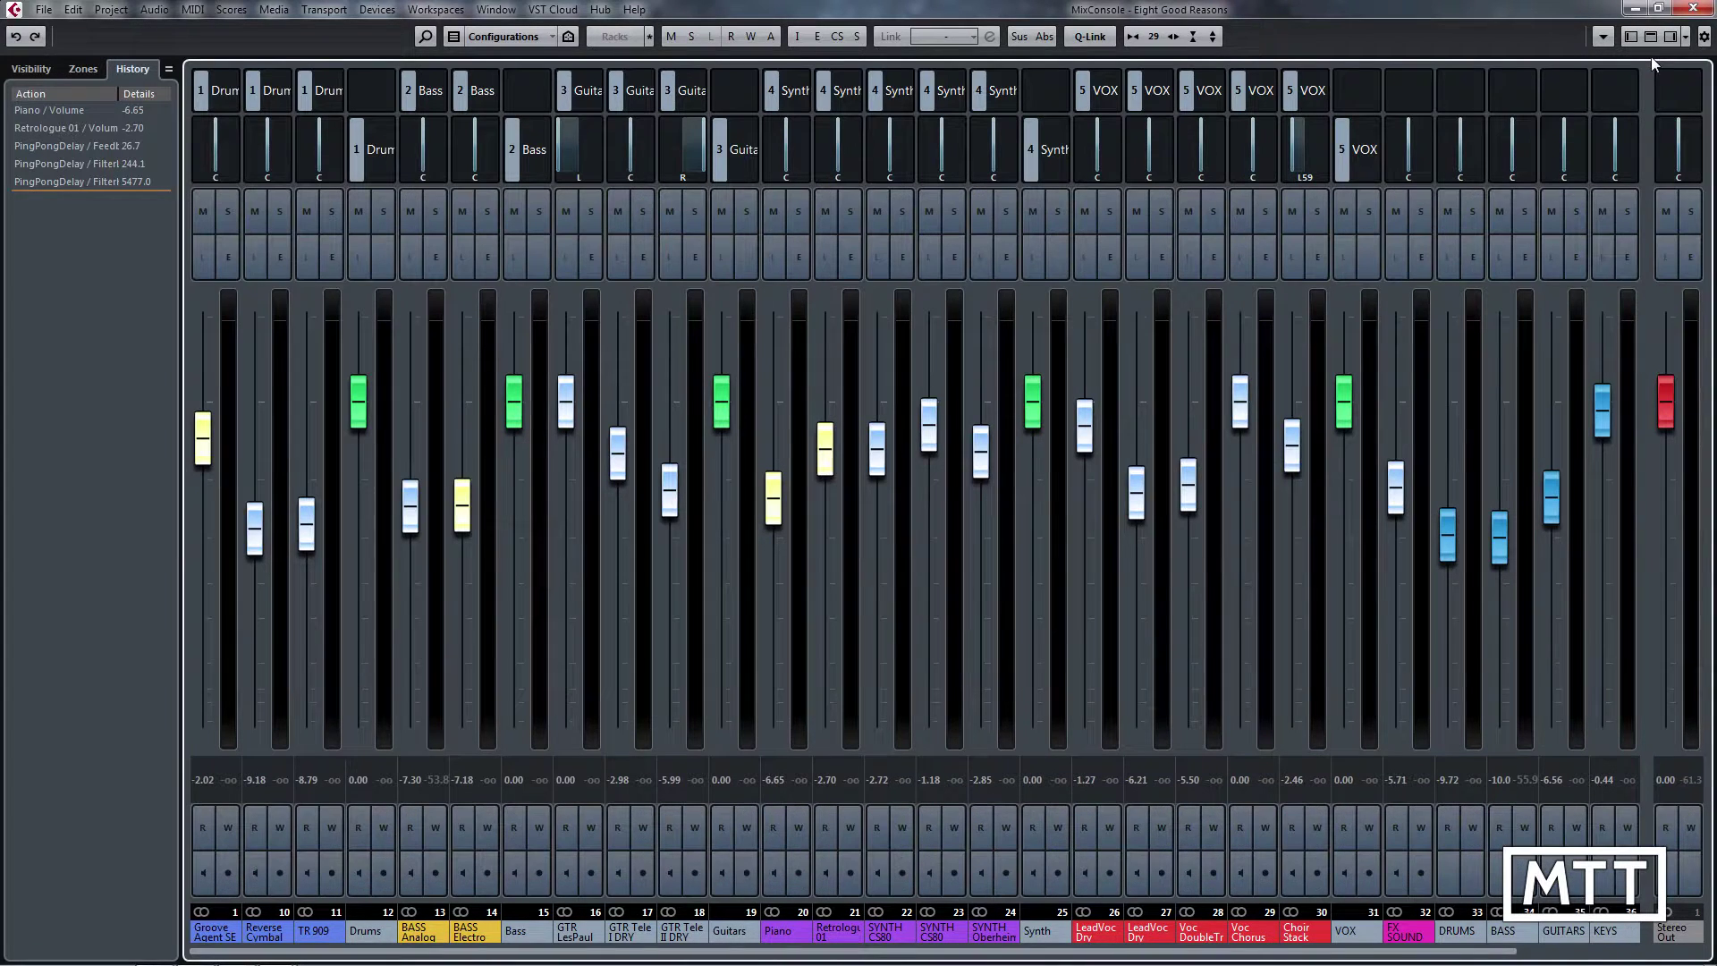
Hide and restore the channel racks, then bring up the mixer window layout options.
{"action": "left_click", "coordinate": [1652, 37]}
{"action": "left_click", "coordinate": [1651, 35]}
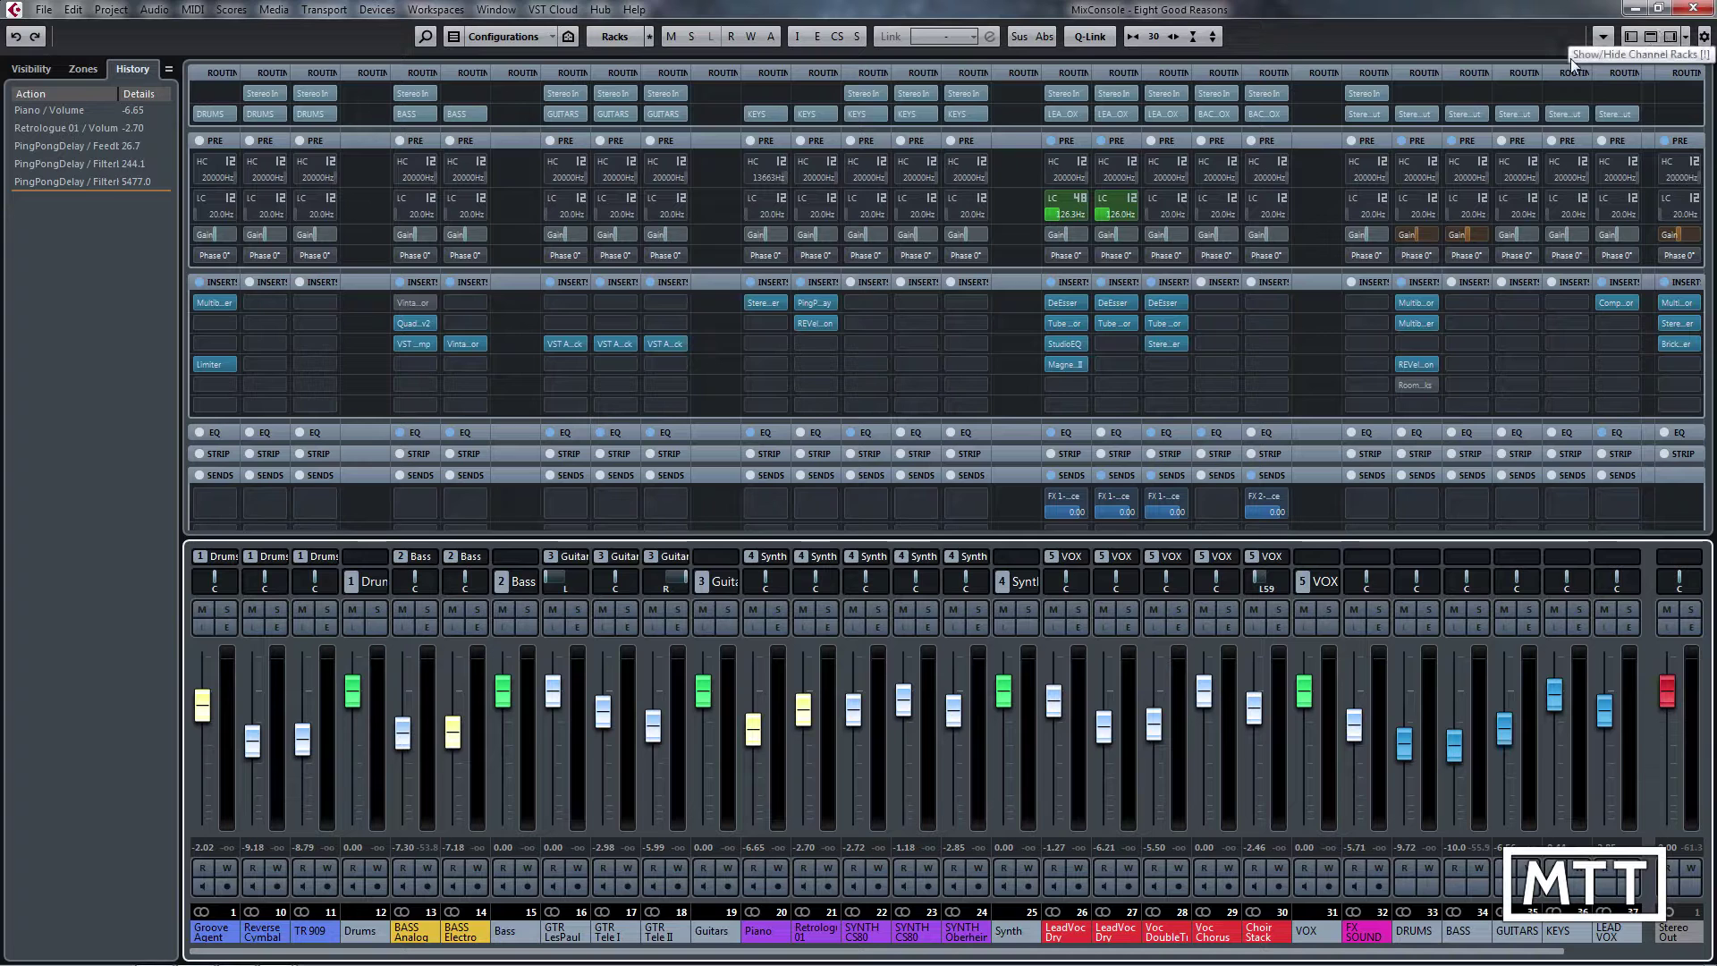
{"action": "left_click", "coordinate": [1687, 37]}
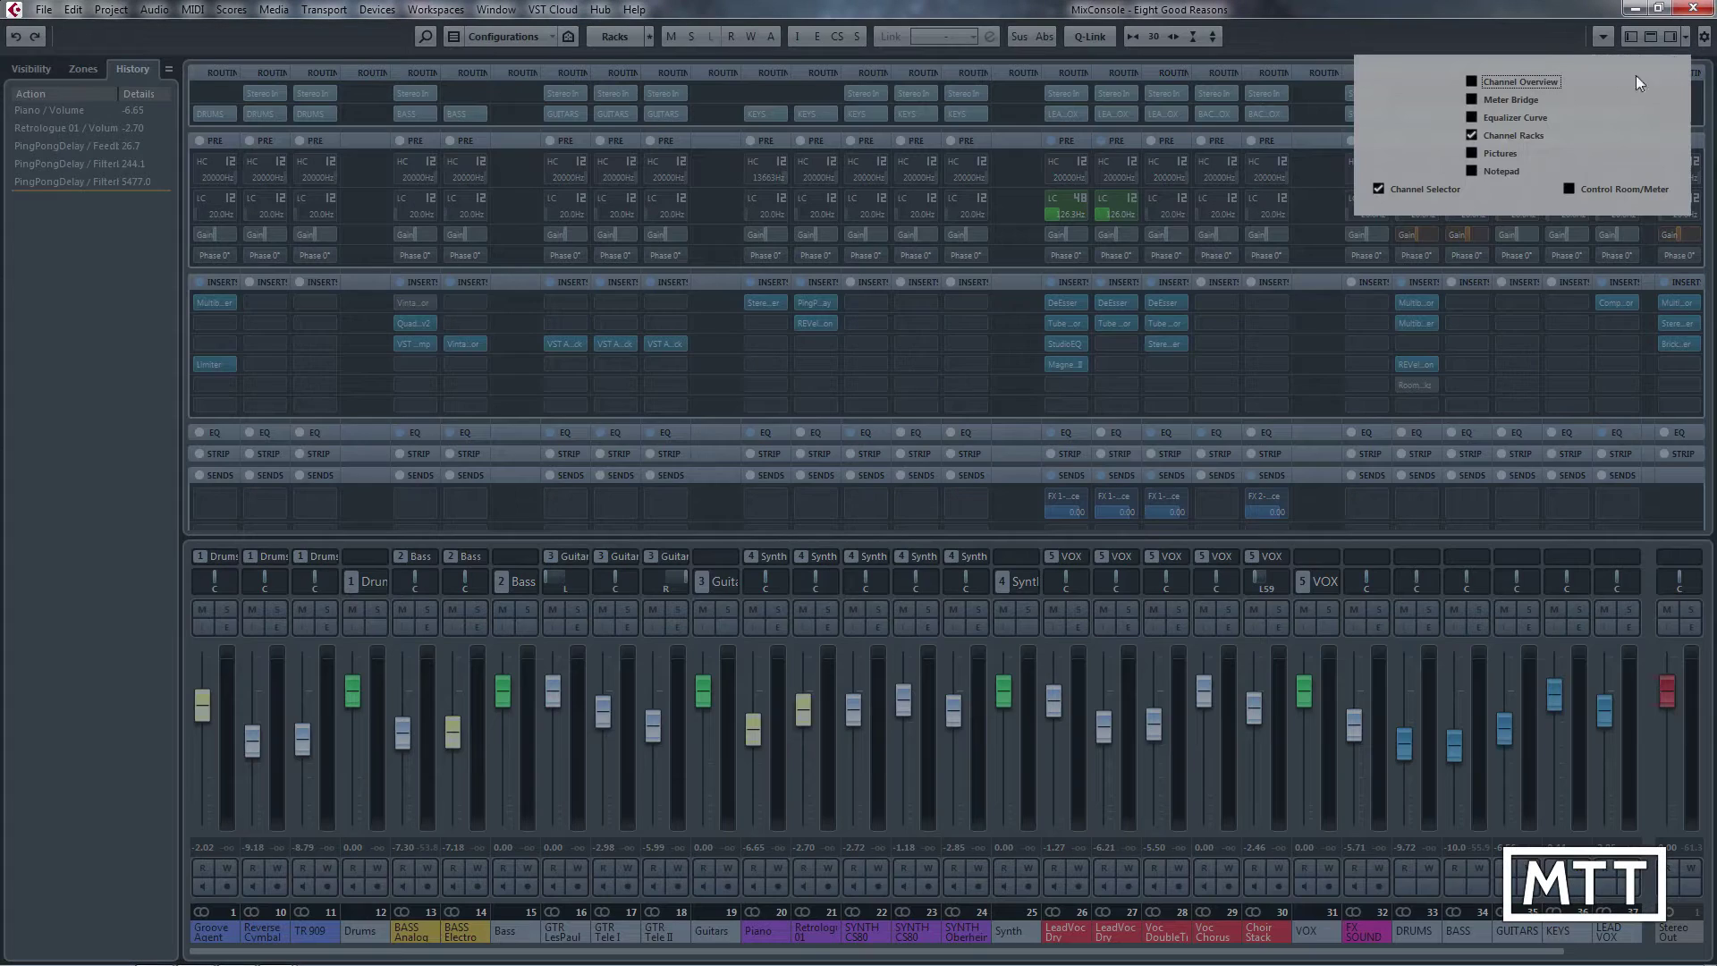
Turn on the meter bridge and set its meter type to PPM.
{"action": "left_click", "coordinate": [1497, 100]}
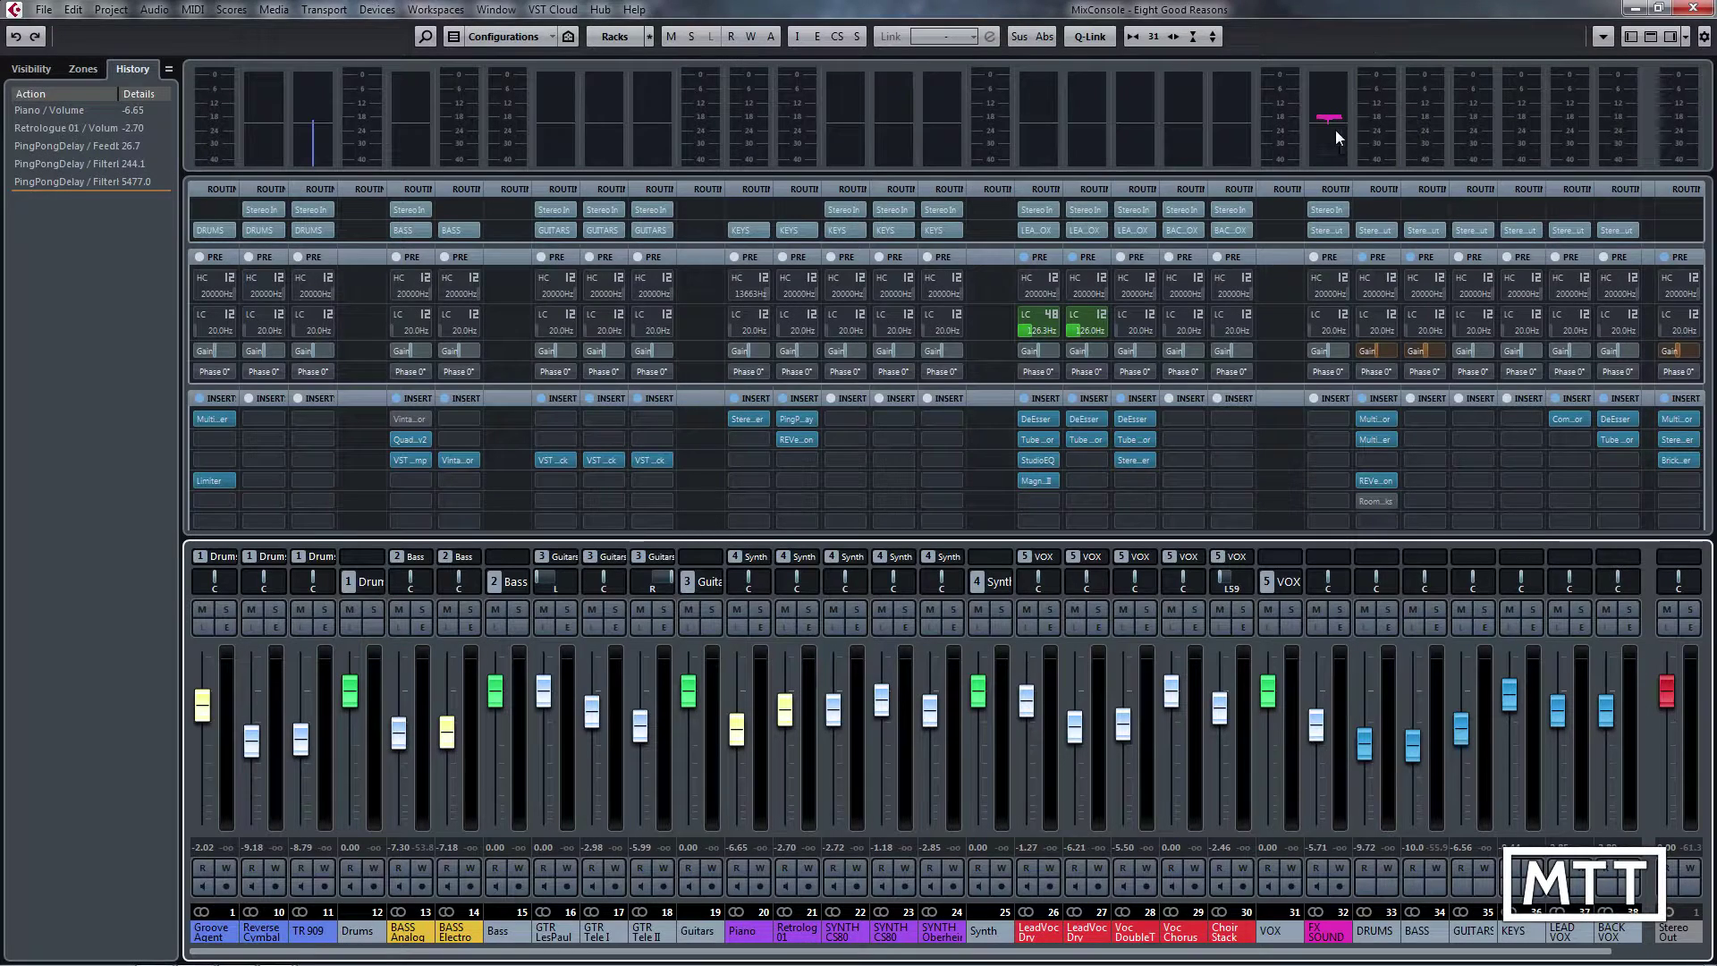
{"action": "right_click", "coordinate": [1320, 149]}
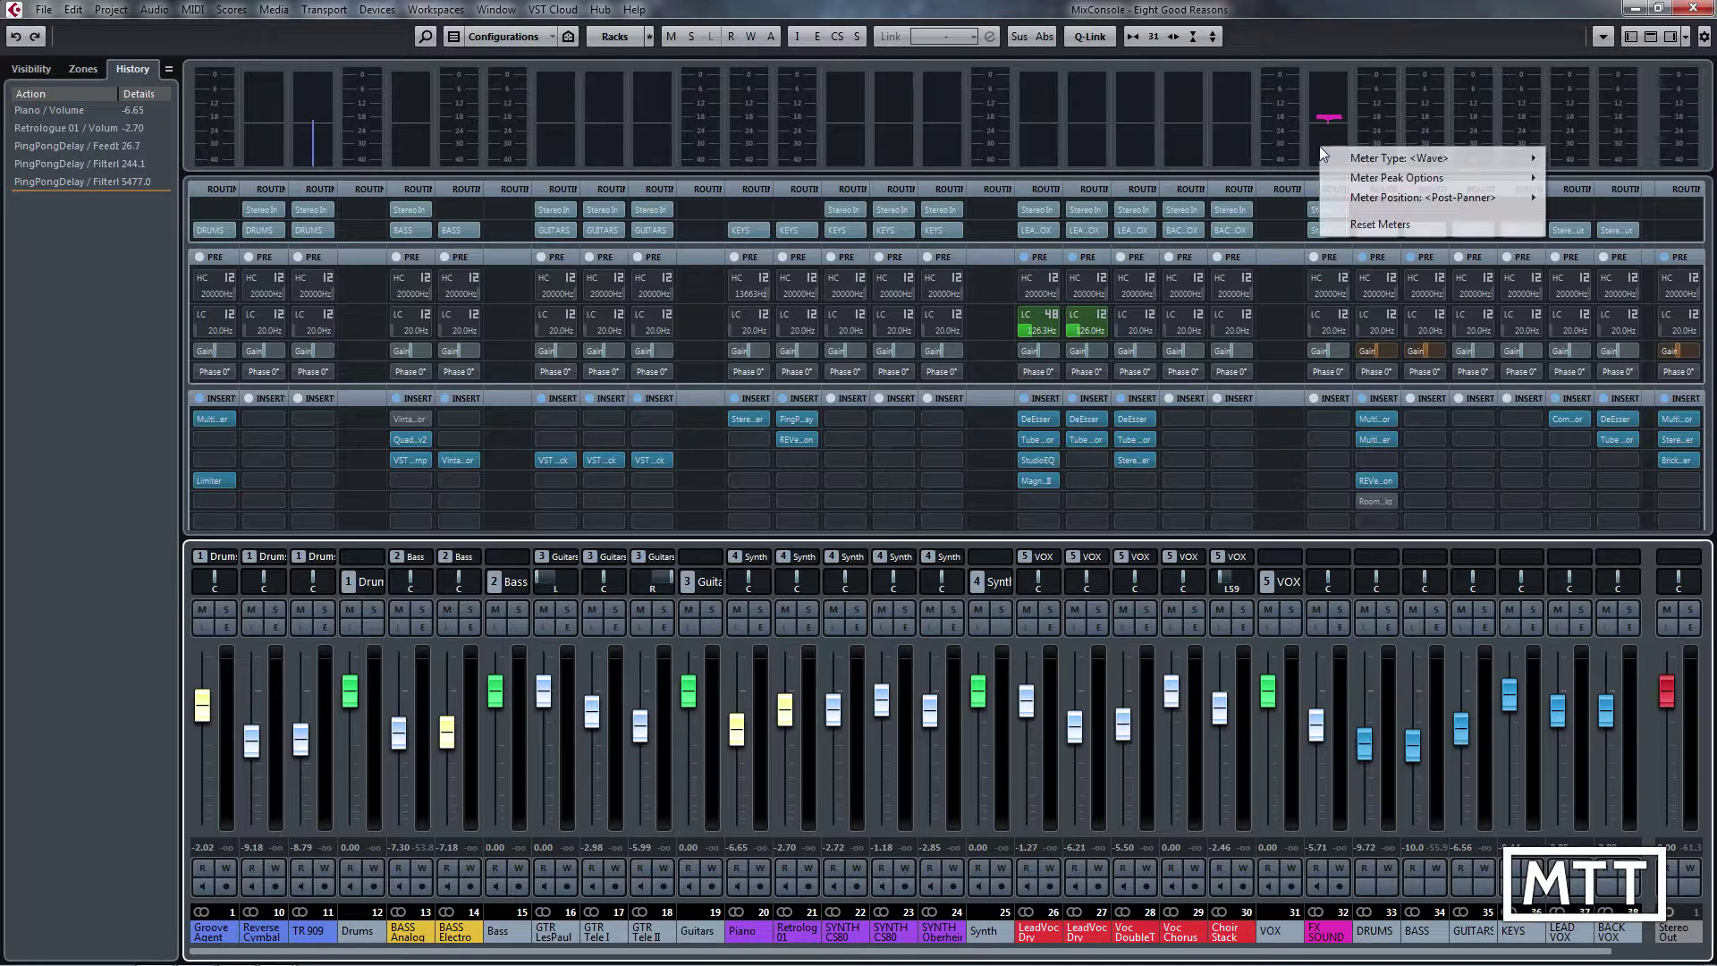
{"action": "mouse_move", "coordinate": [1484, 161]}
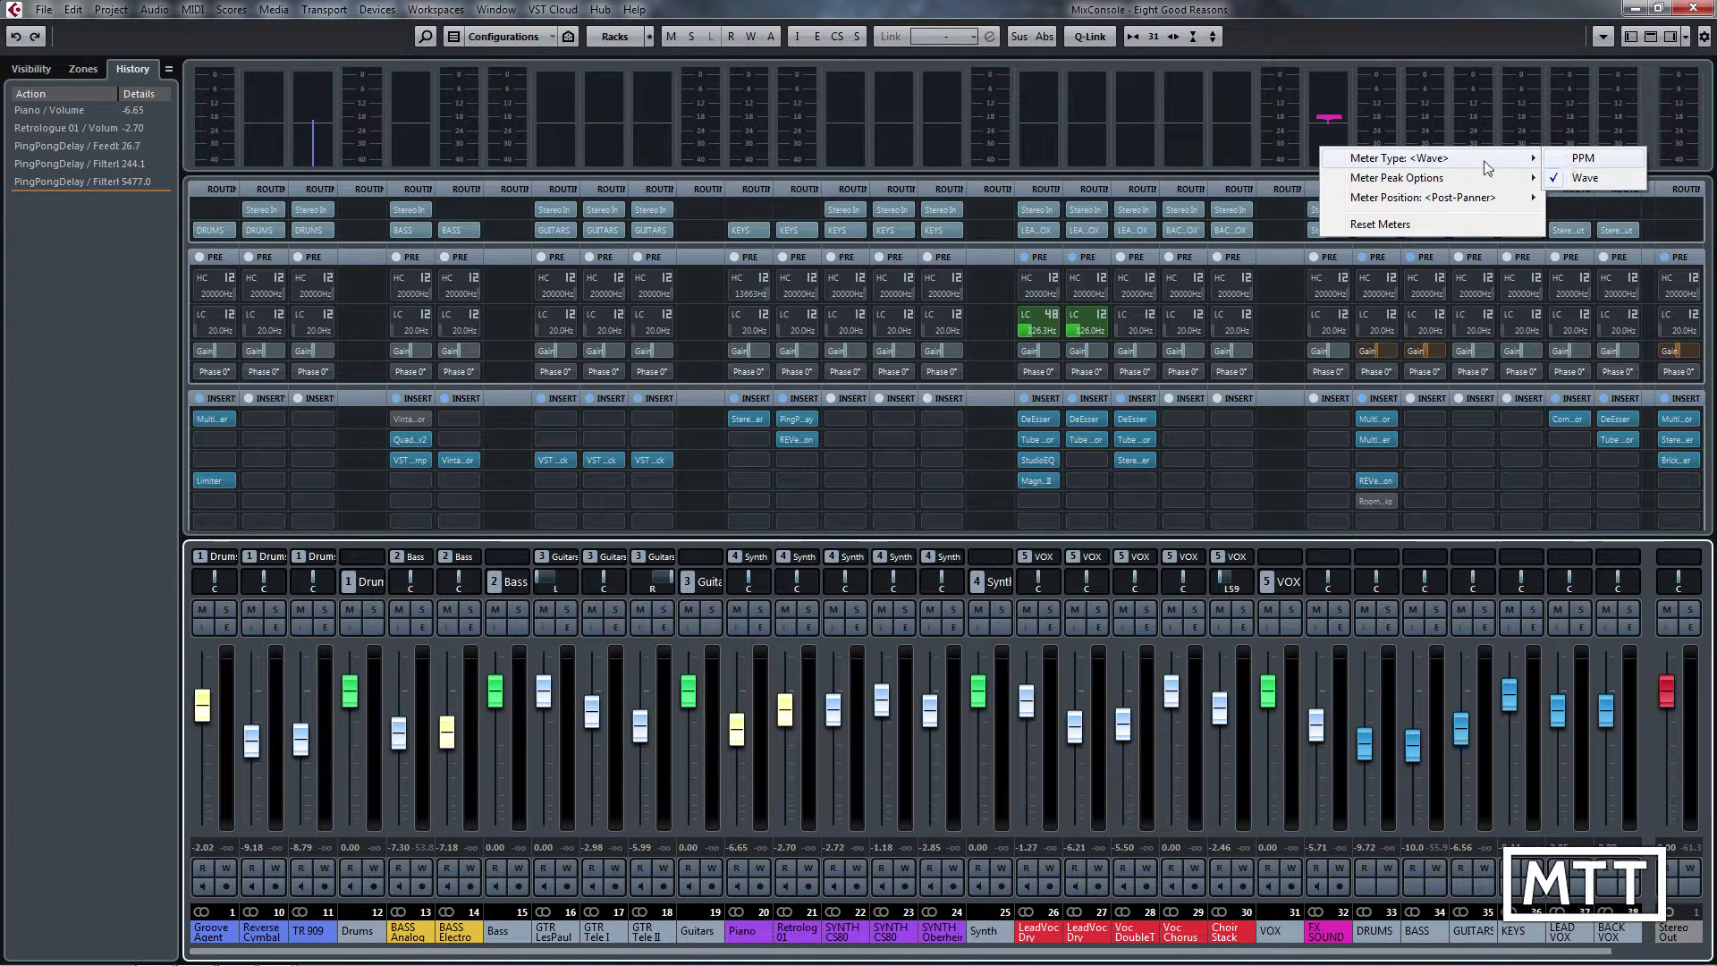
{"action": "left_click", "coordinate": [1583, 158]}
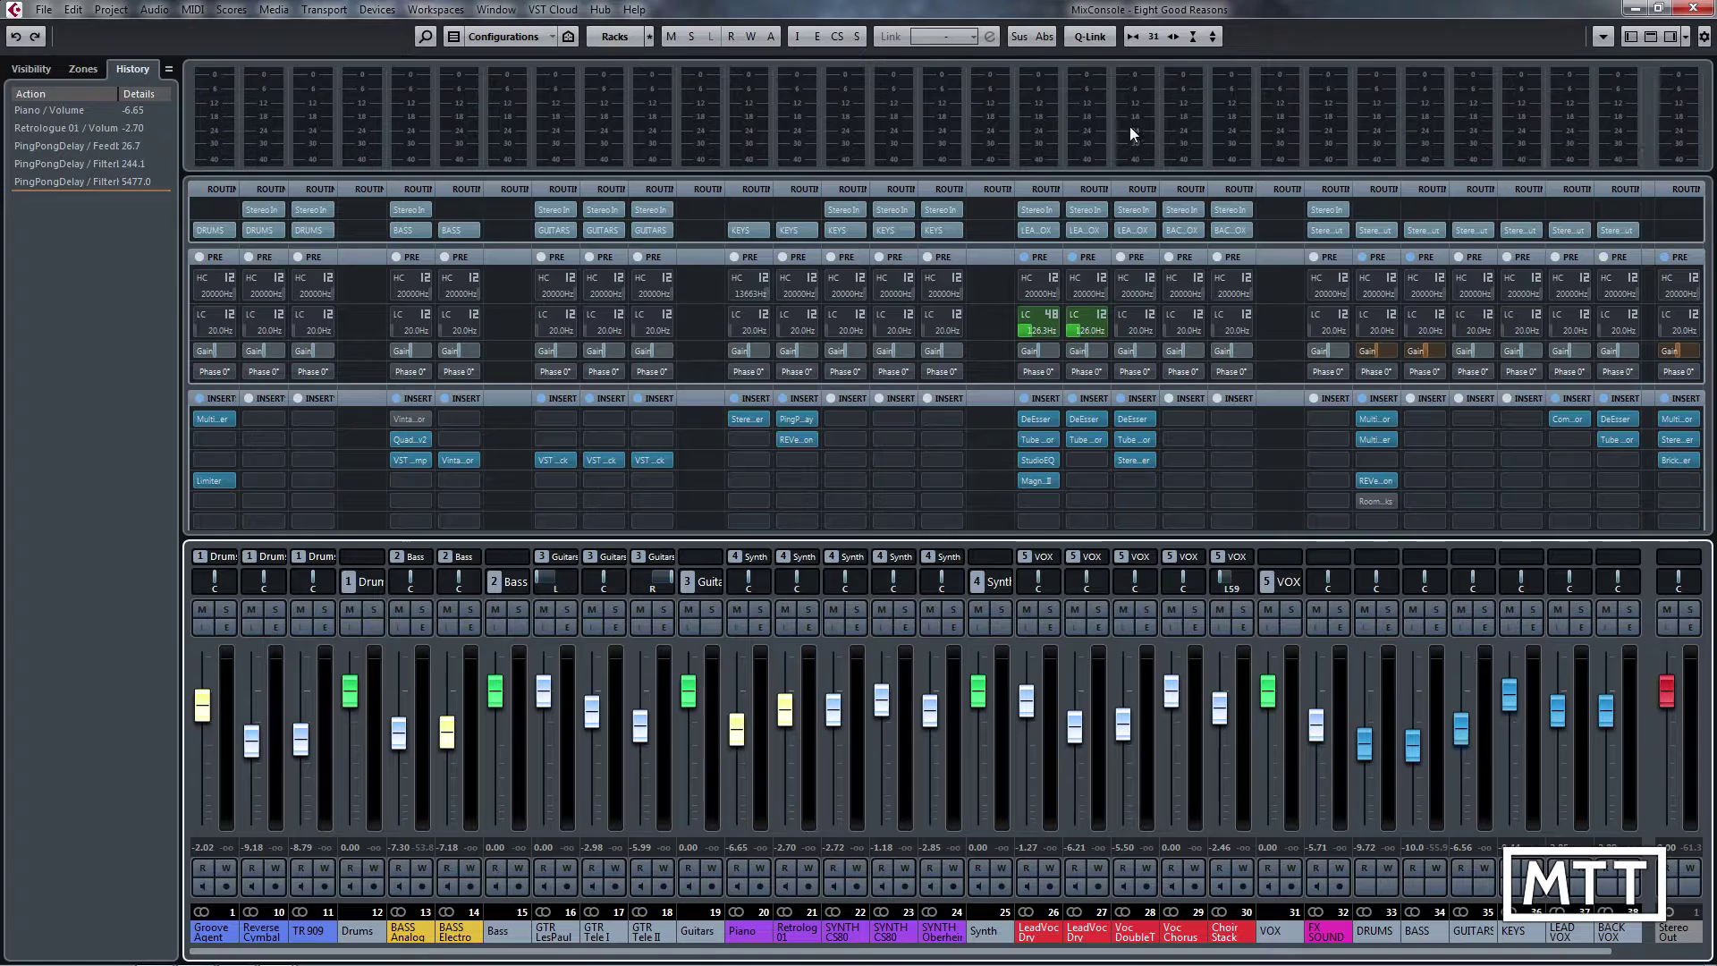
Start playback and switch the meter bridge to Wave meters.
{"action": "key", "text": "space"}
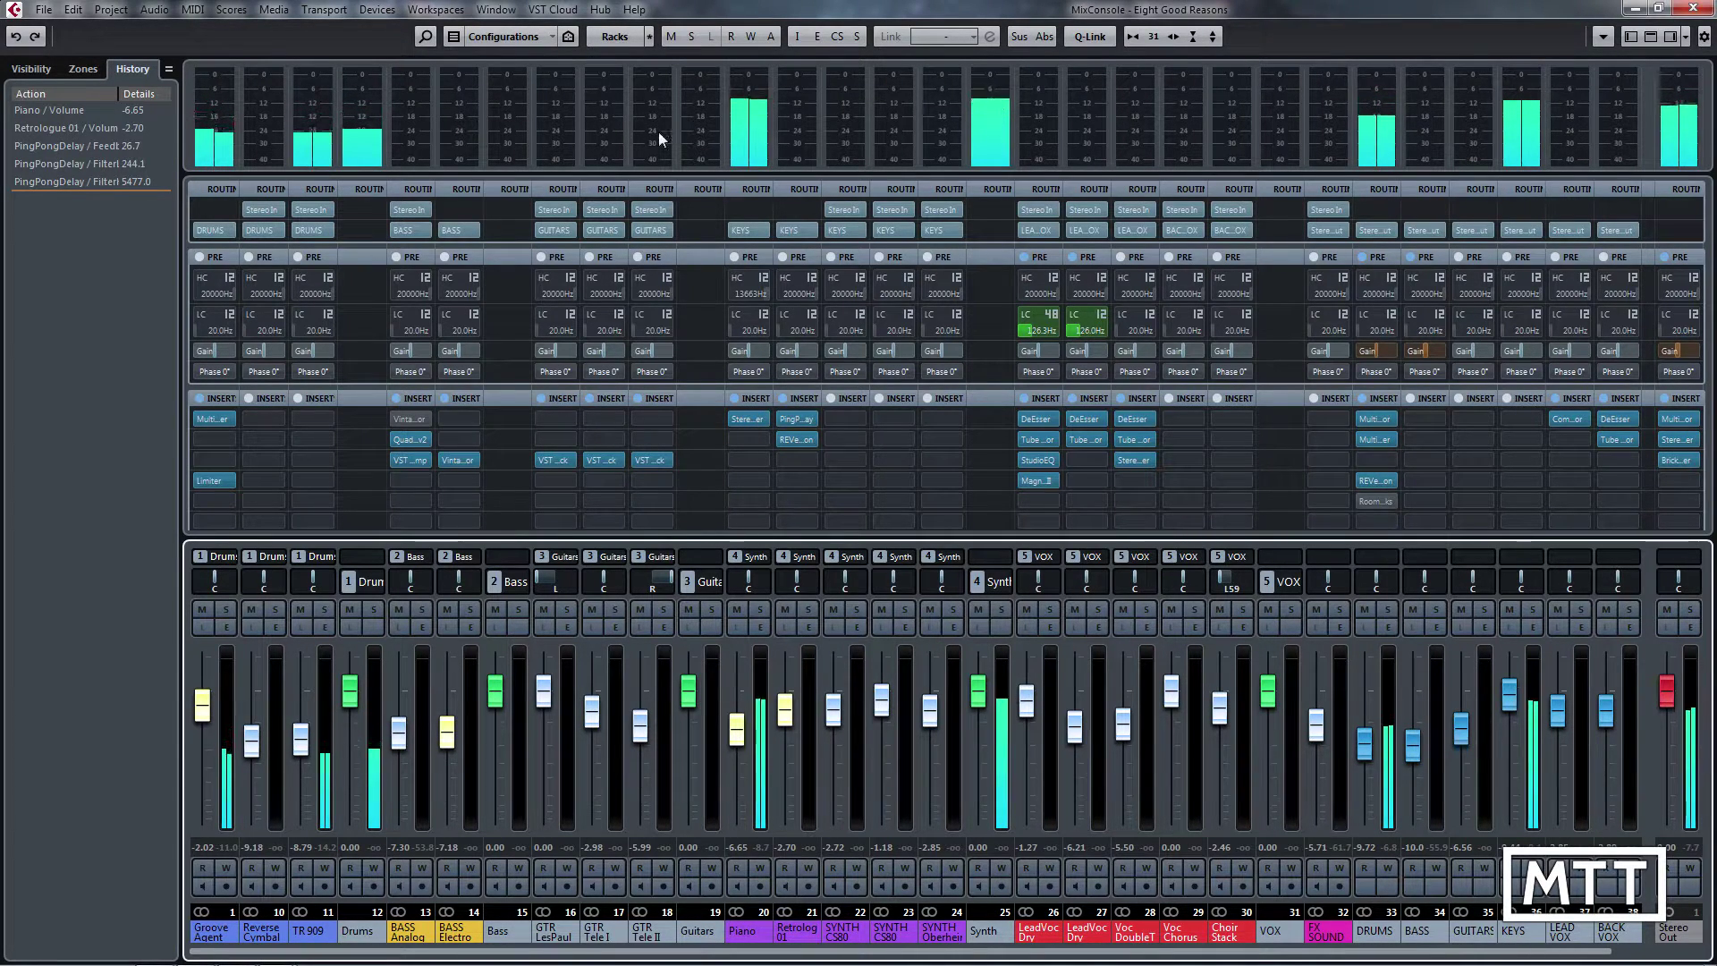
{"action": "right_click", "coordinate": [685, 112]}
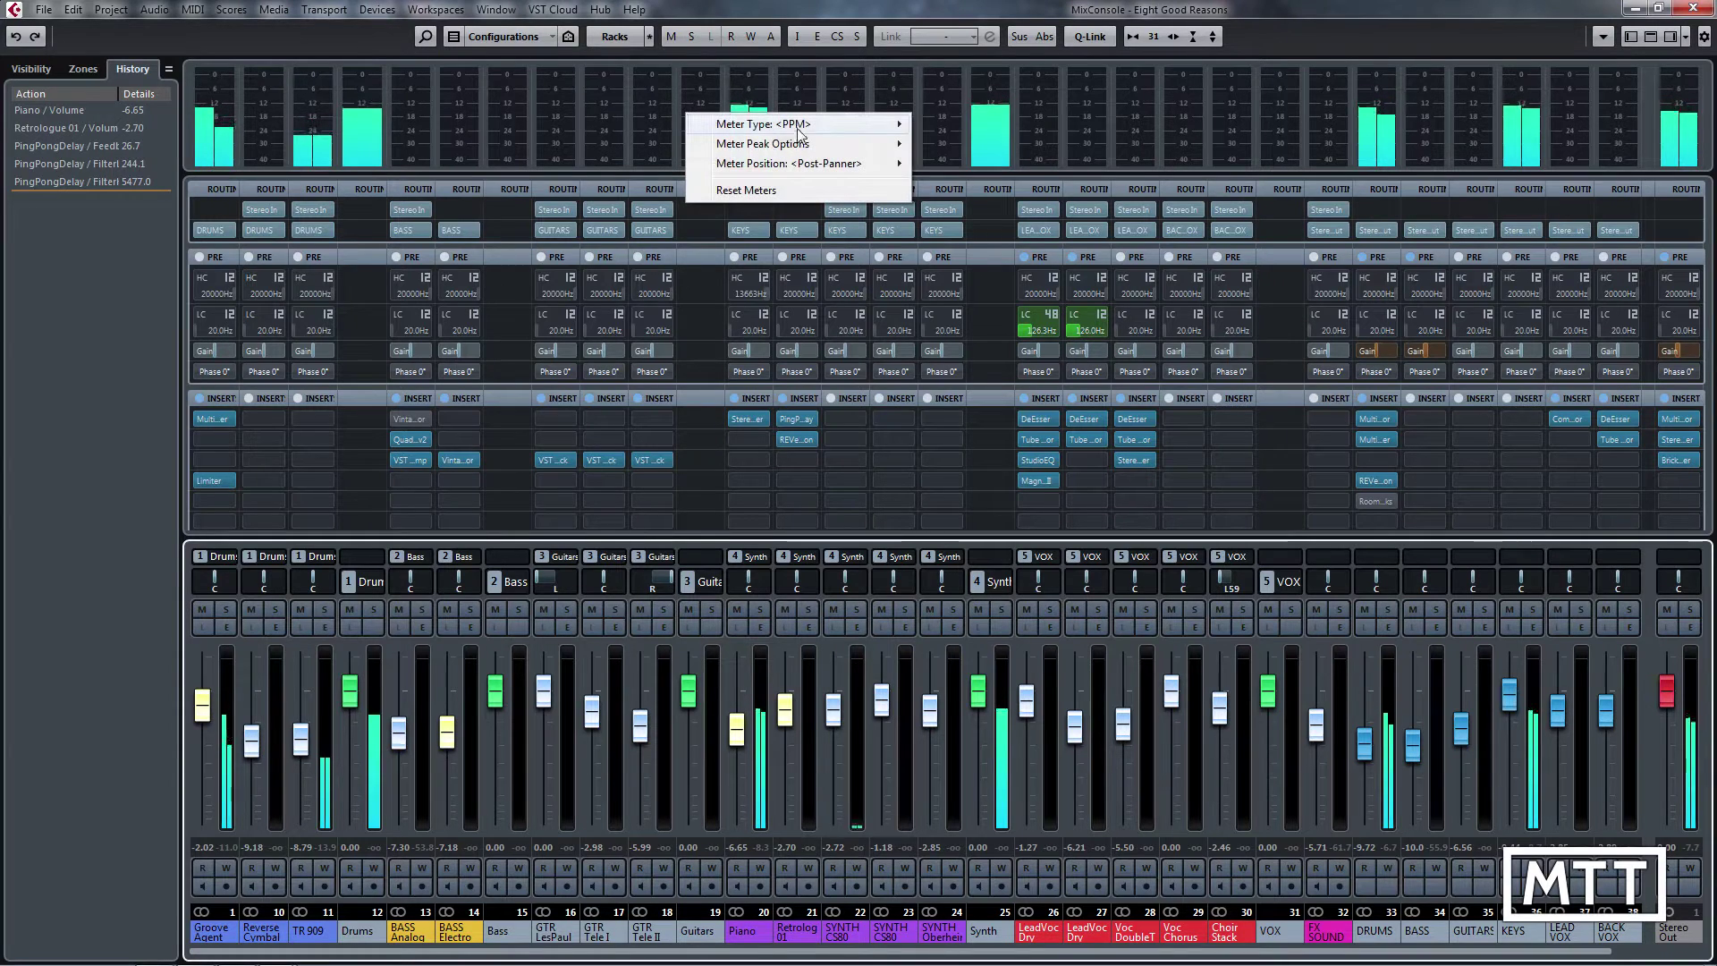
{"action": "mouse_move", "coordinate": [799, 133]}
{"action": "left_click", "coordinate": [964, 145]}
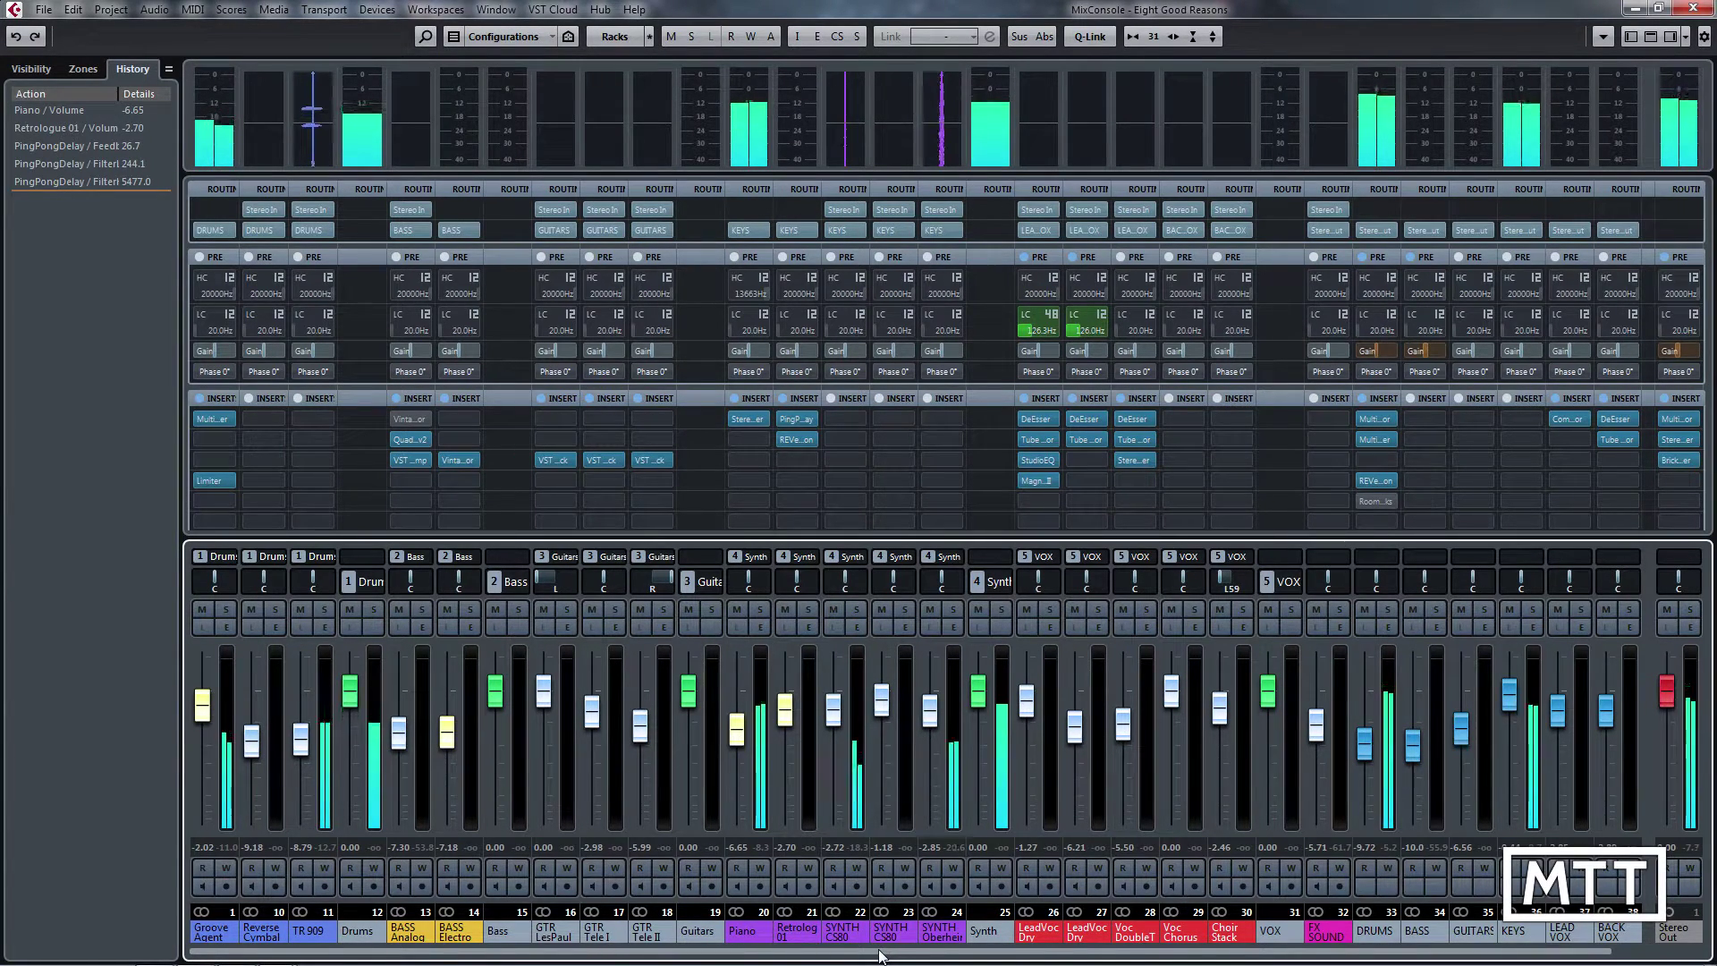
{"action": "scroll", "coordinate": [886, 952], "scroll_direction": "right", "scroll_amount": 2}
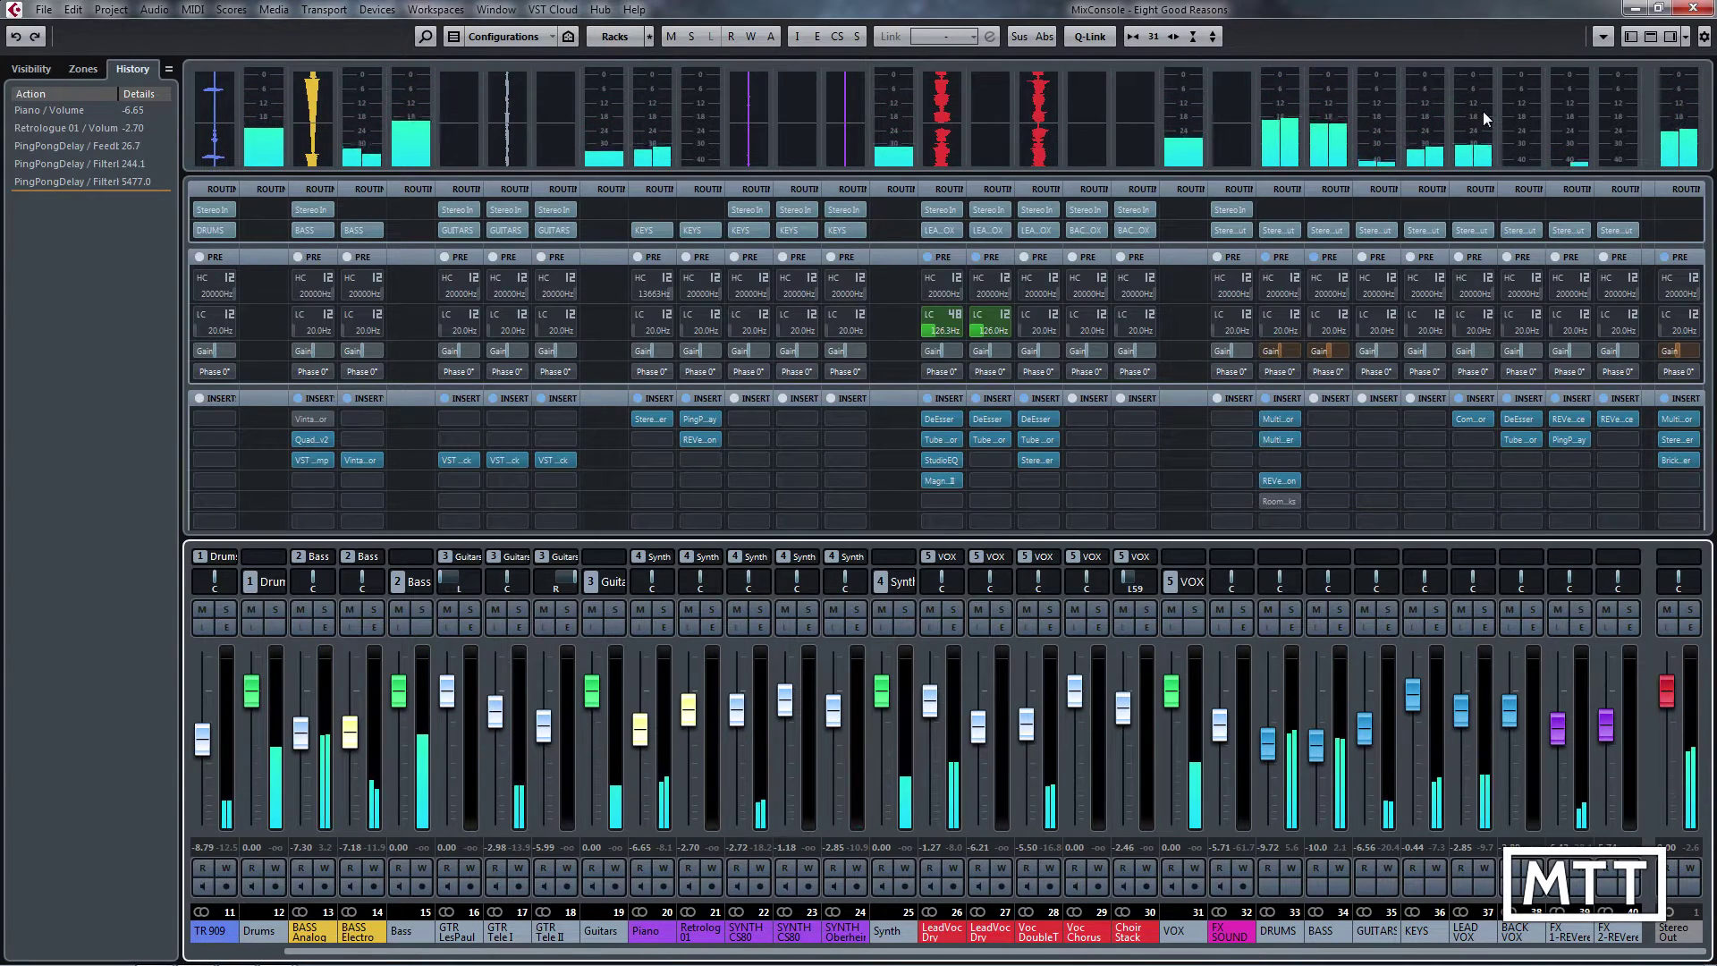
{"action": "left_click", "coordinate": [1685, 37]}
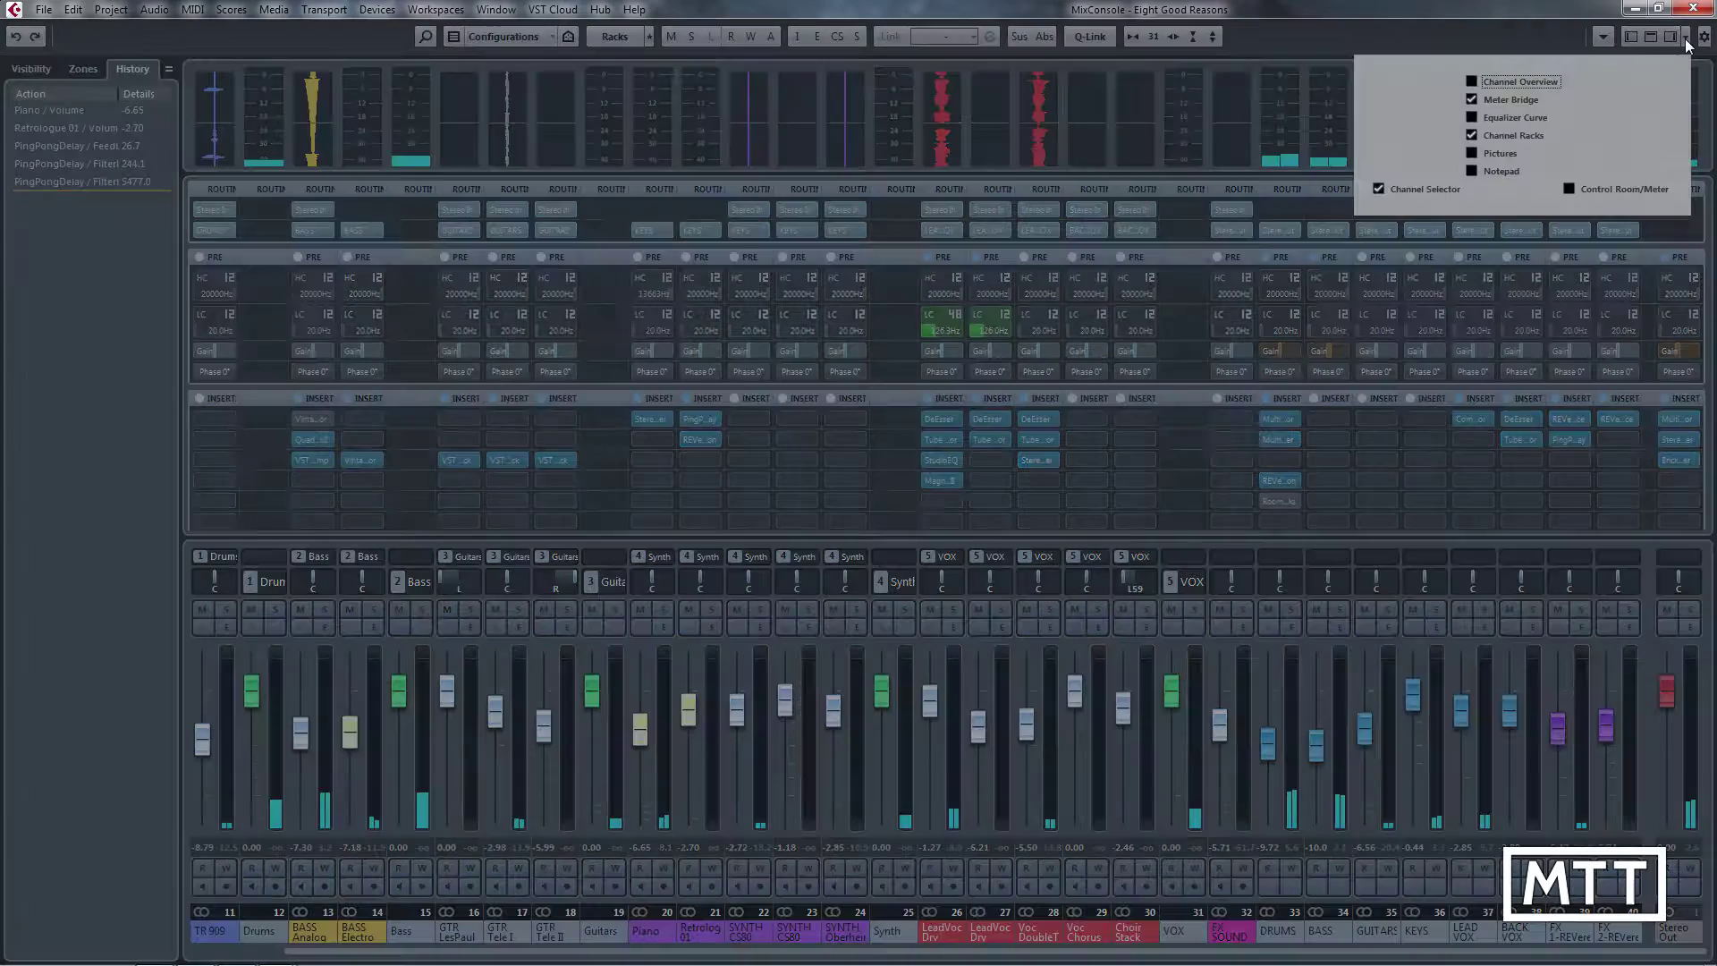
{"action": "left_click", "coordinate": [1409, 30]}
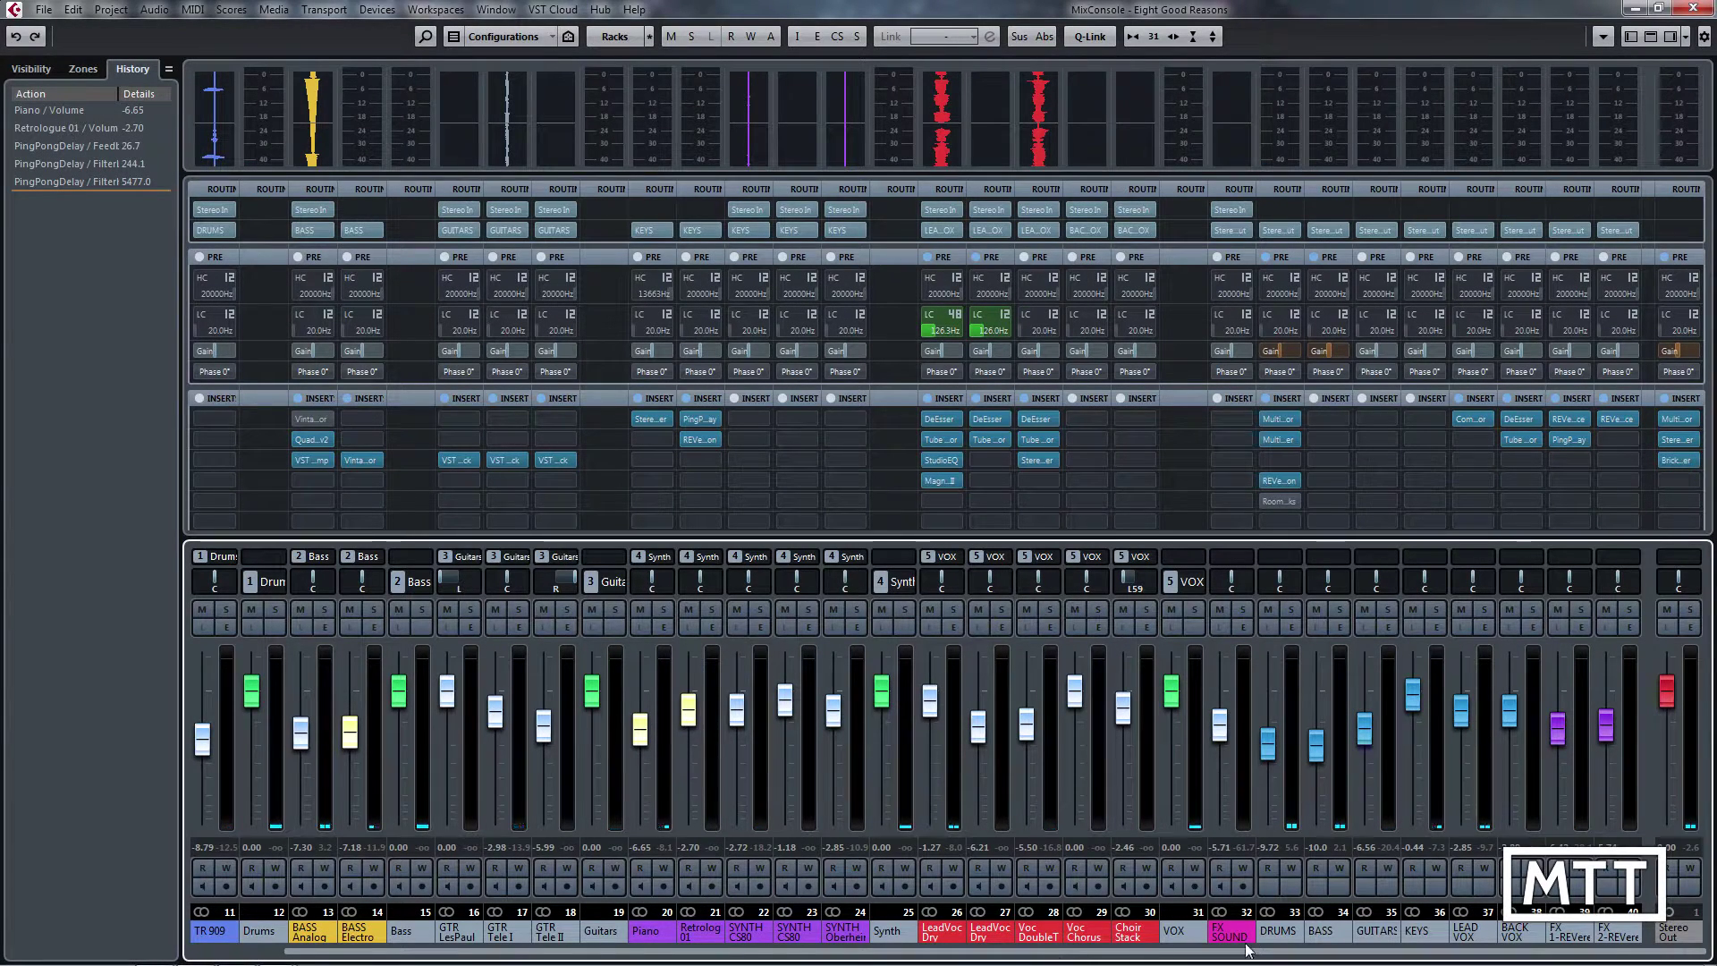
{"action": "left_click_drag", "start_coordinate": [1125, 953], "coordinate": [851, 954]}
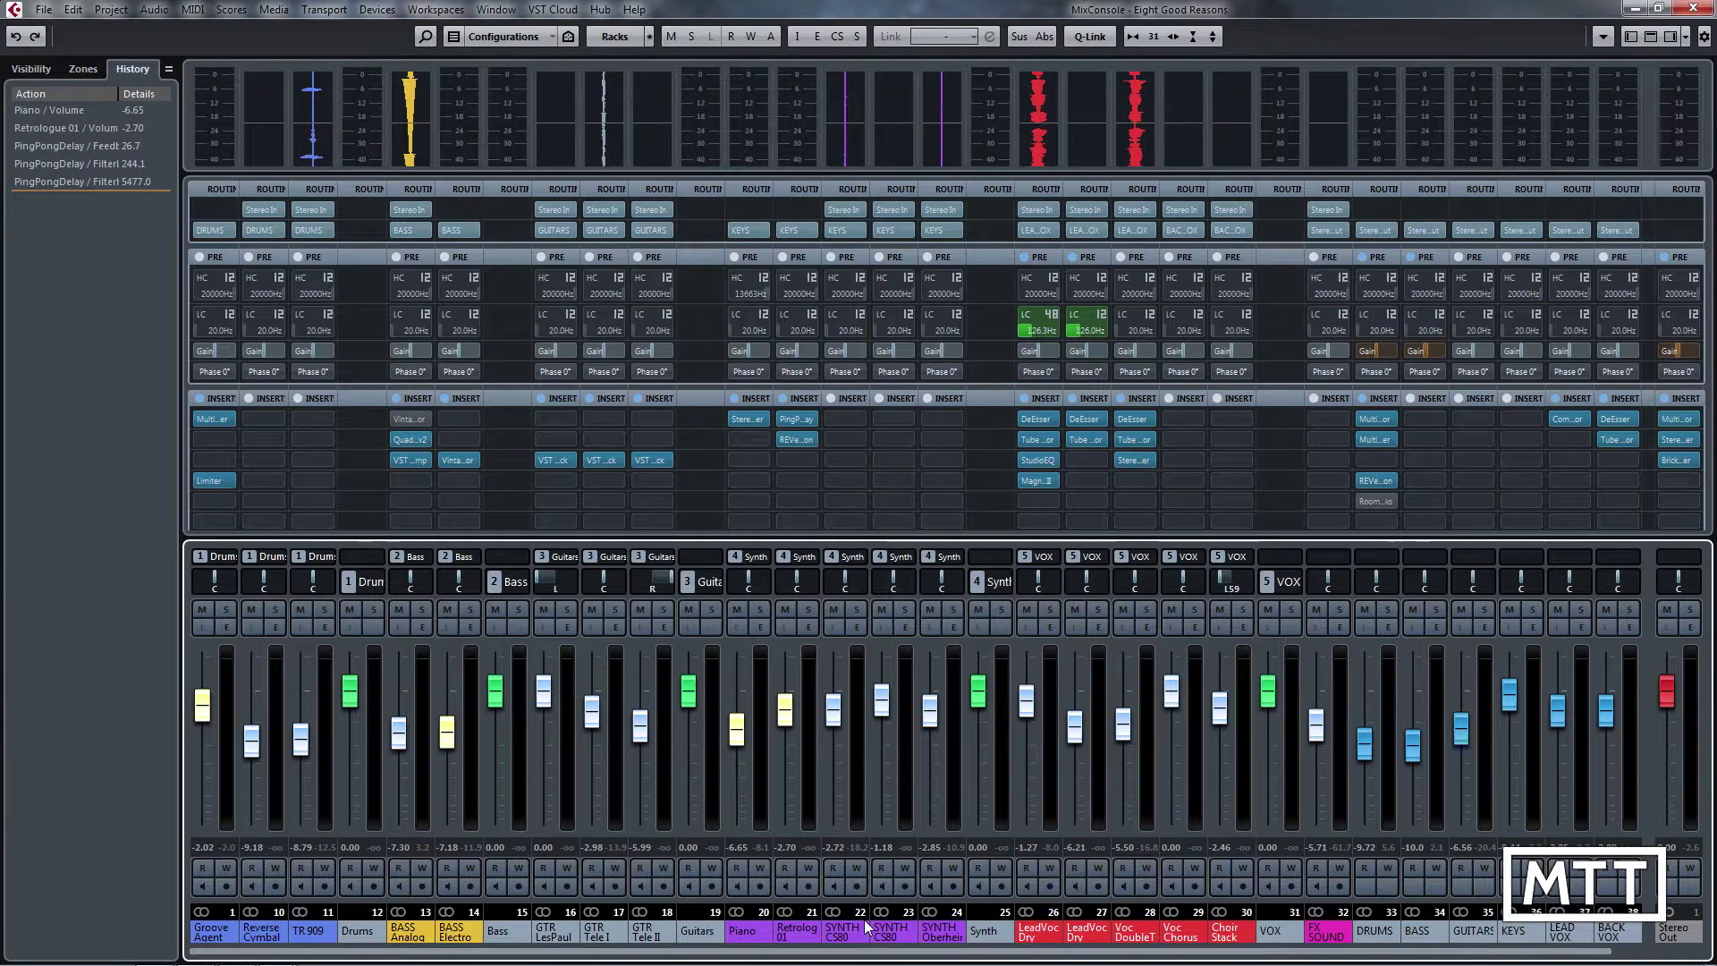
{"action": "mouse_move", "coordinate": [803, 425]}
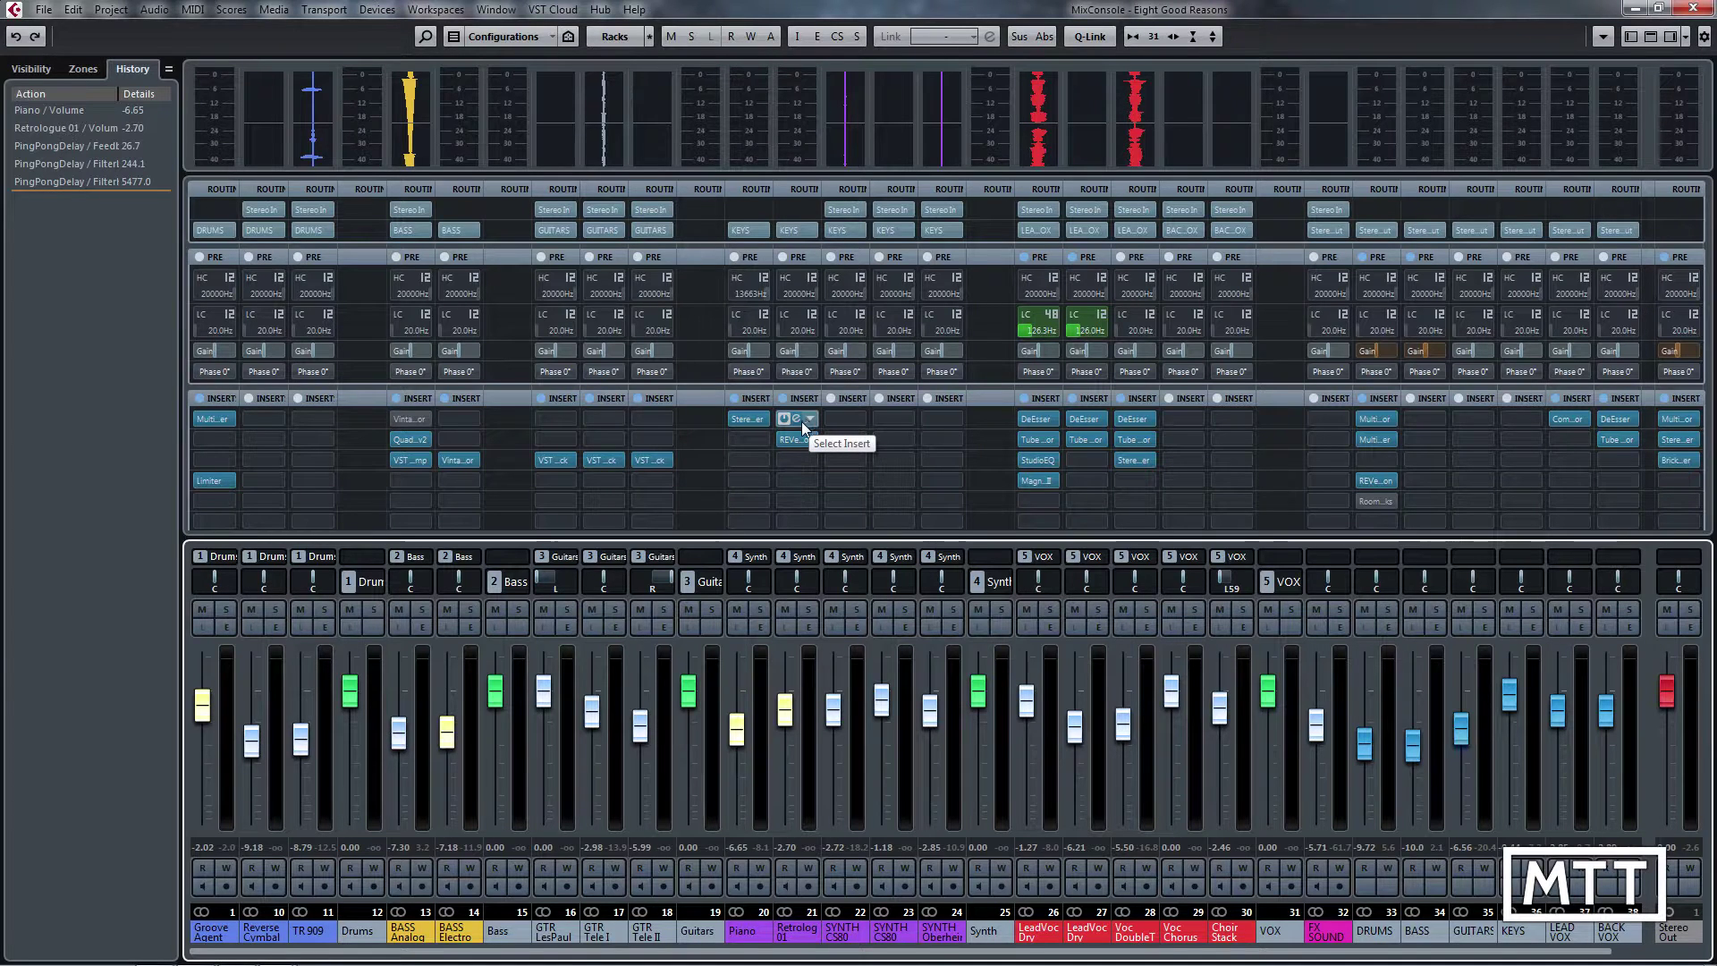
Widen the channel strips two steps so the full channel names are visible.
{"action": "key", "text": "h"}
{"action": "key", "text": "h"}
{"action": "key", "text": "h"}
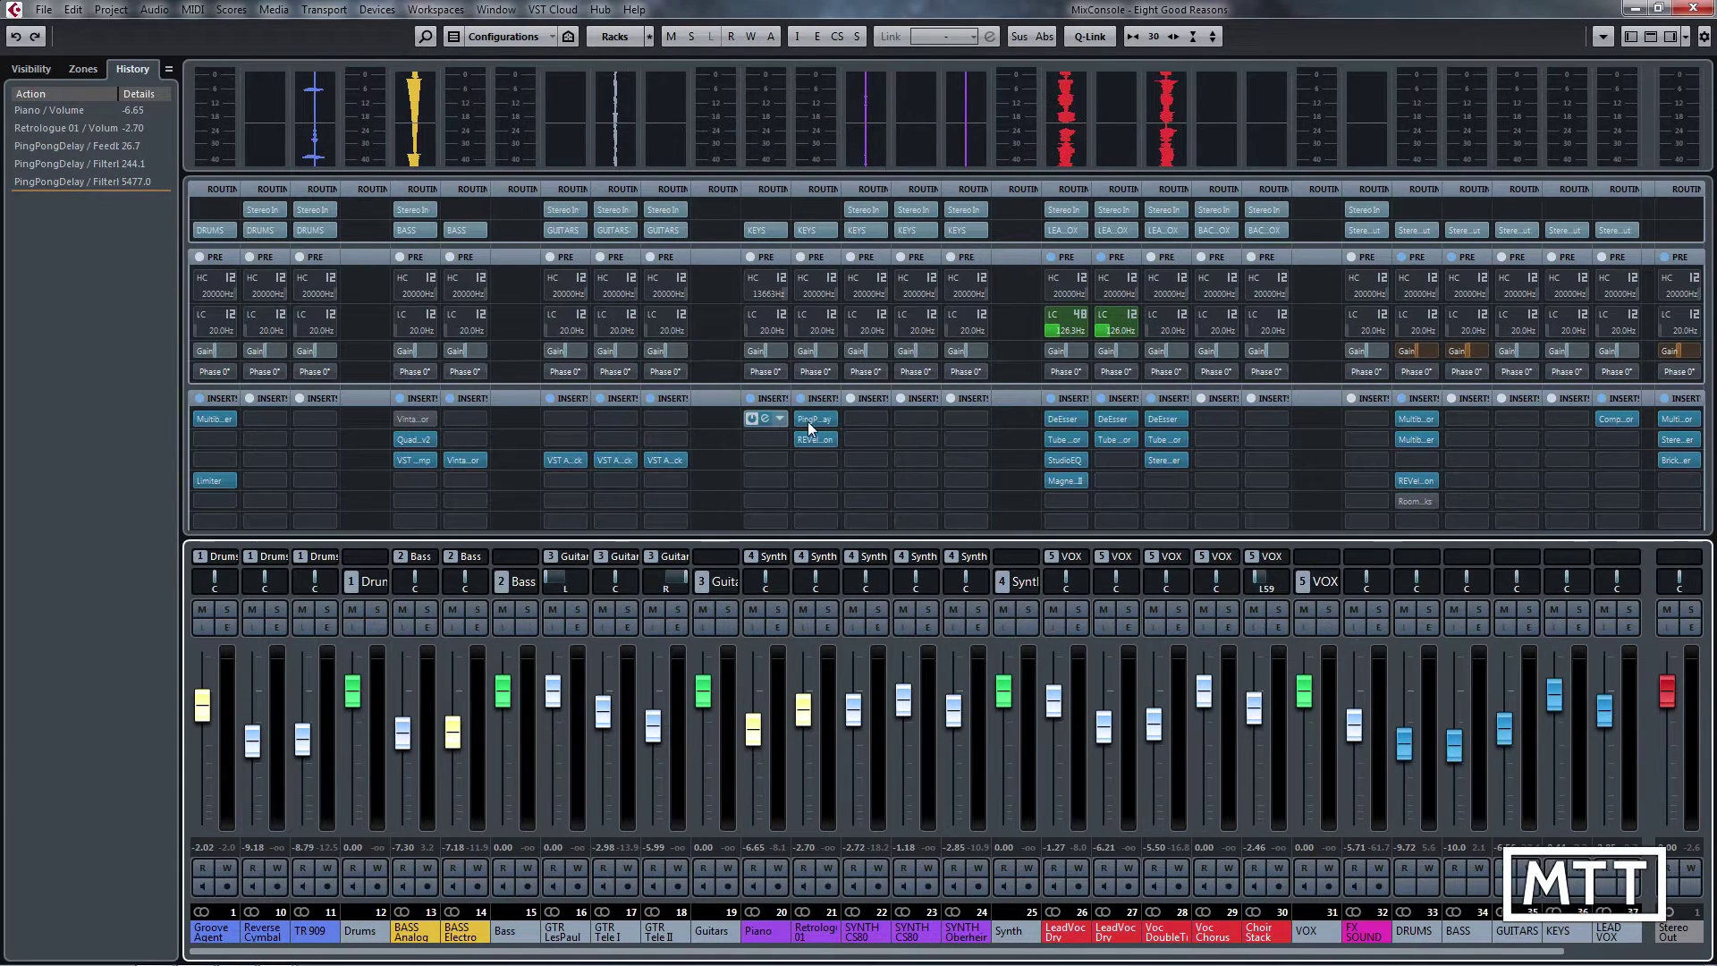
{"action": "key", "text": "h"}
{"action": "key", "text": "h"}
{"action": "key", "text": "h"}
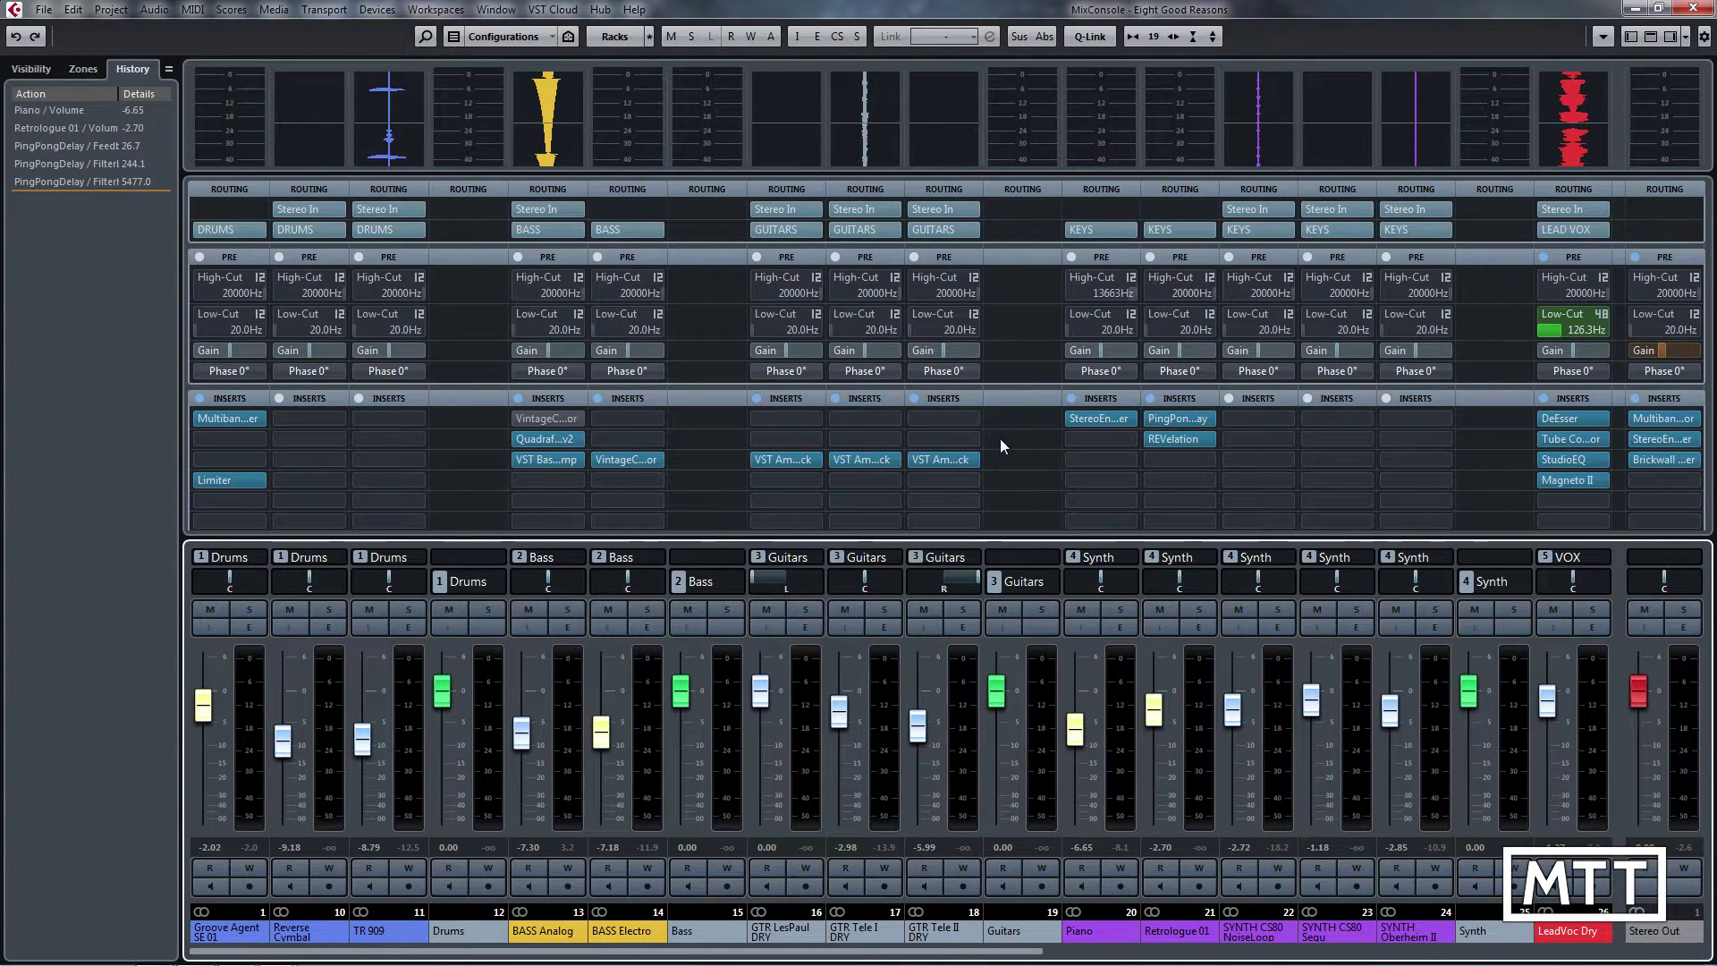
{"action": "mouse_move", "coordinate": [1125, 418]}
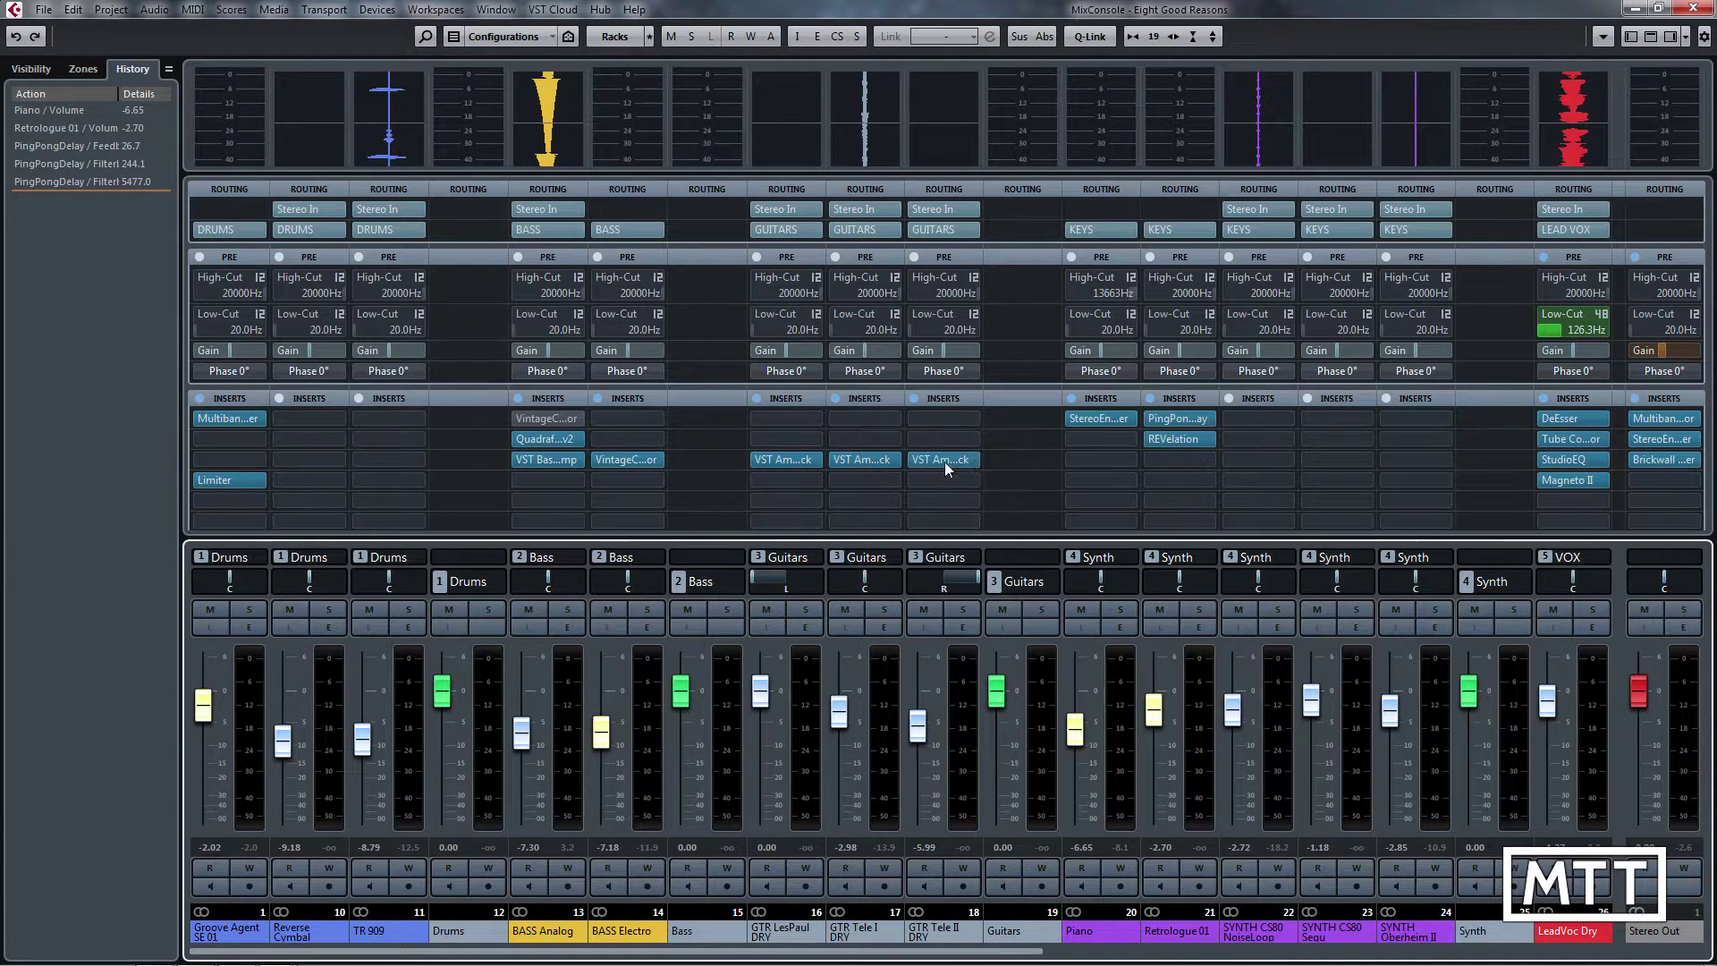
{"action": "mouse_move", "coordinate": [925, 460]}
Open and close the VST Amp Rack editor, keeping VST Amp Rack in GTR Tele II DRY's third insert.
{"action": "double_click", "coordinate": [936, 460]}
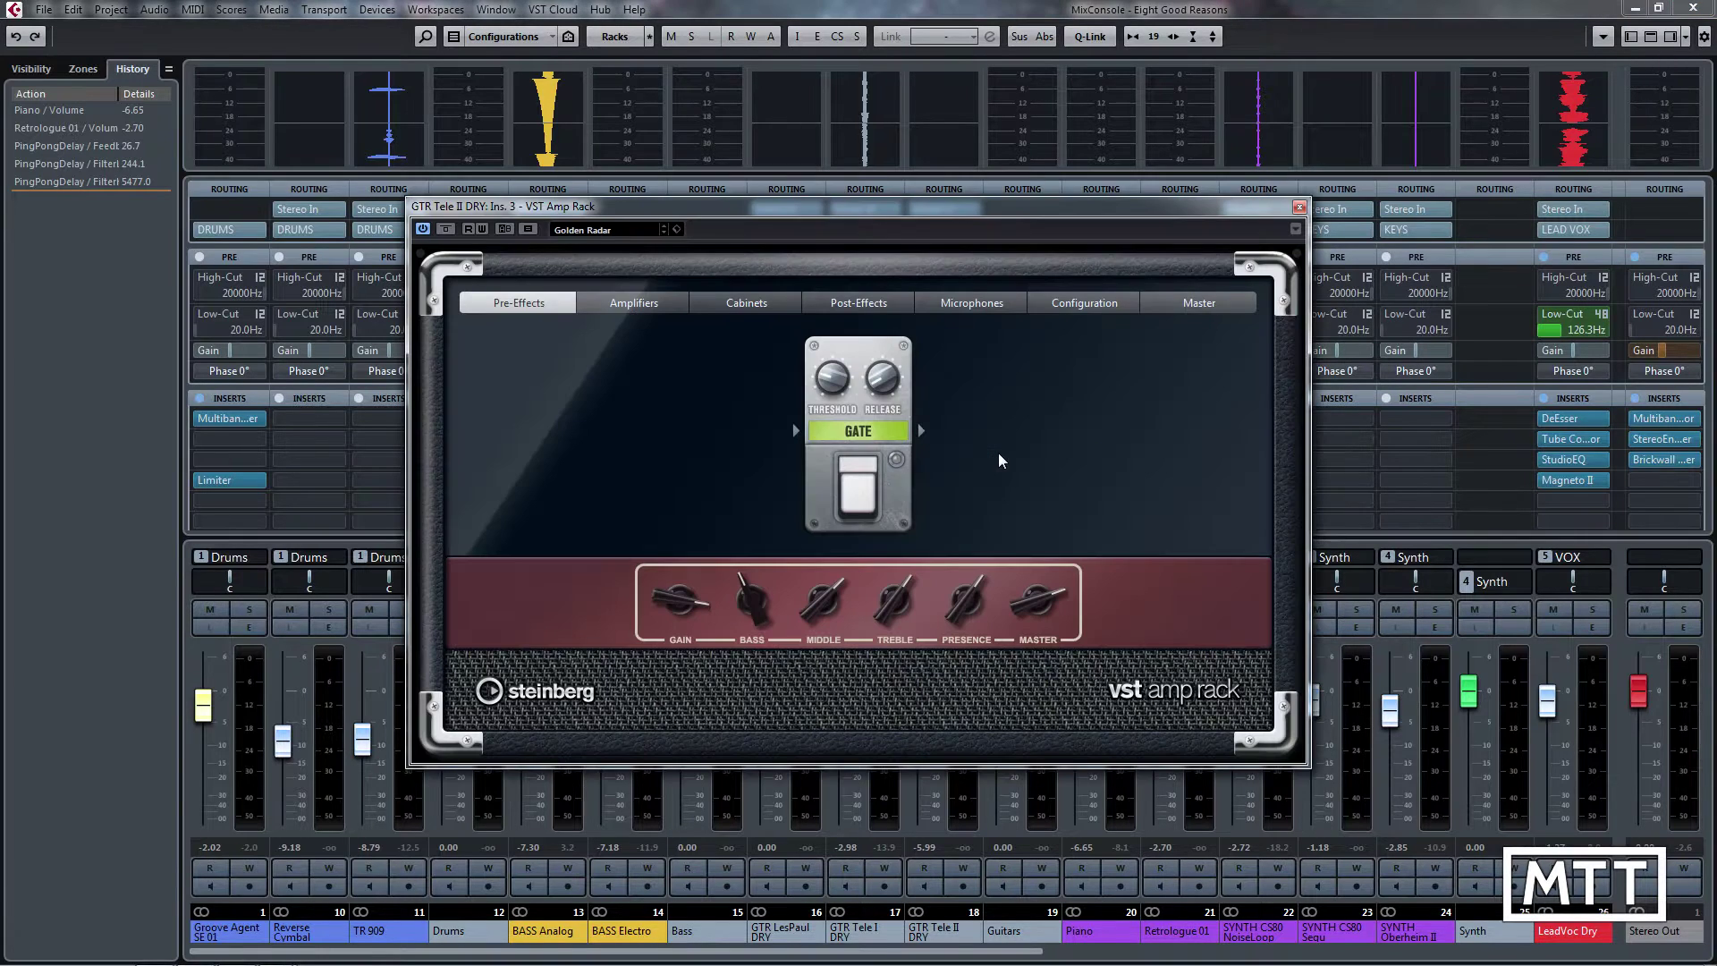
{"action": "left_click", "coordinate": [1299, 208]}
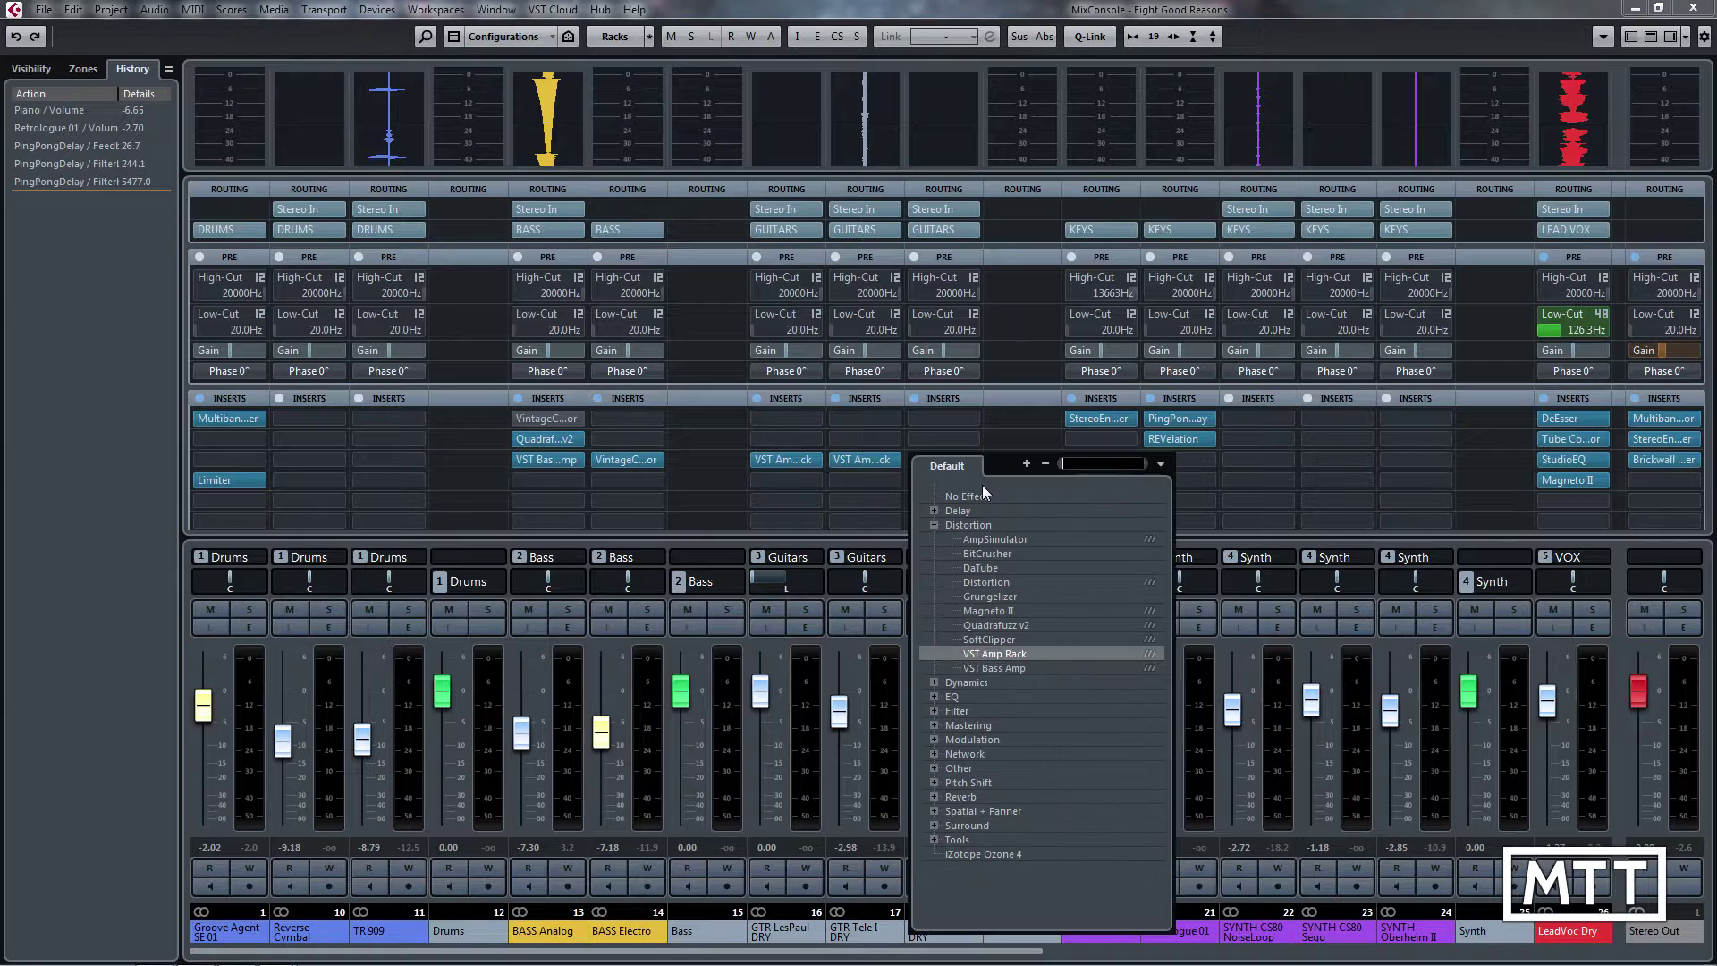
{"action": "left_click", "coordinate": [1003, 392]}
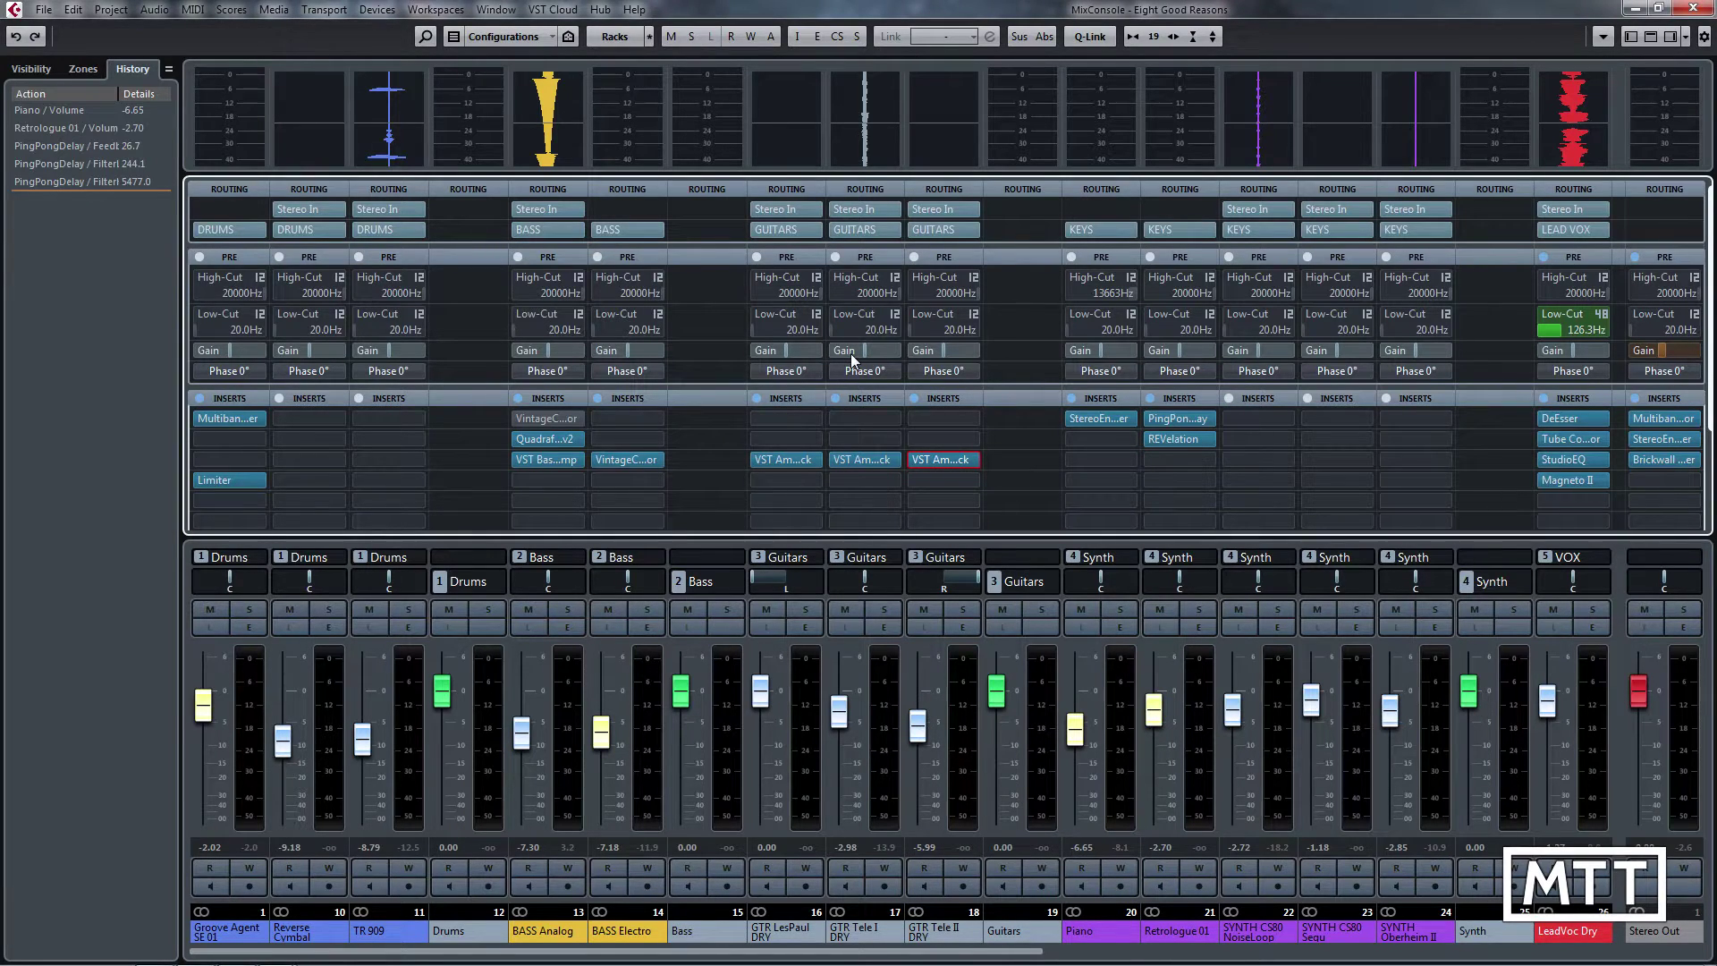